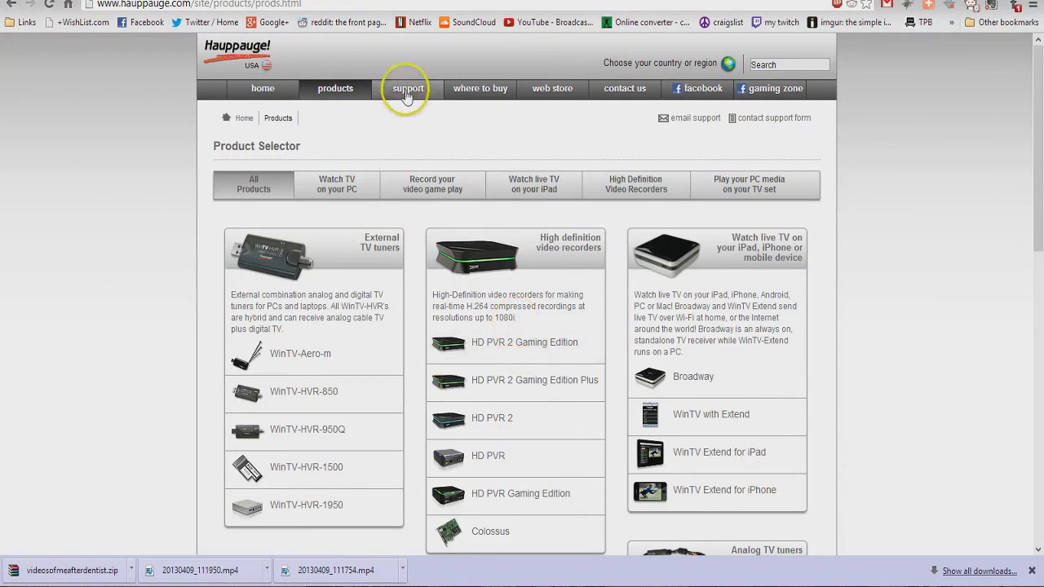
- Go to the Support section of the Hauppauge website
{"action": "left_click", "coordinate": [407, 90]}
- Open the HD PVR 2 support page and browse its Beta and Add-ons software tabs
{"action": "left_click", "coordinate": [506, 311]}
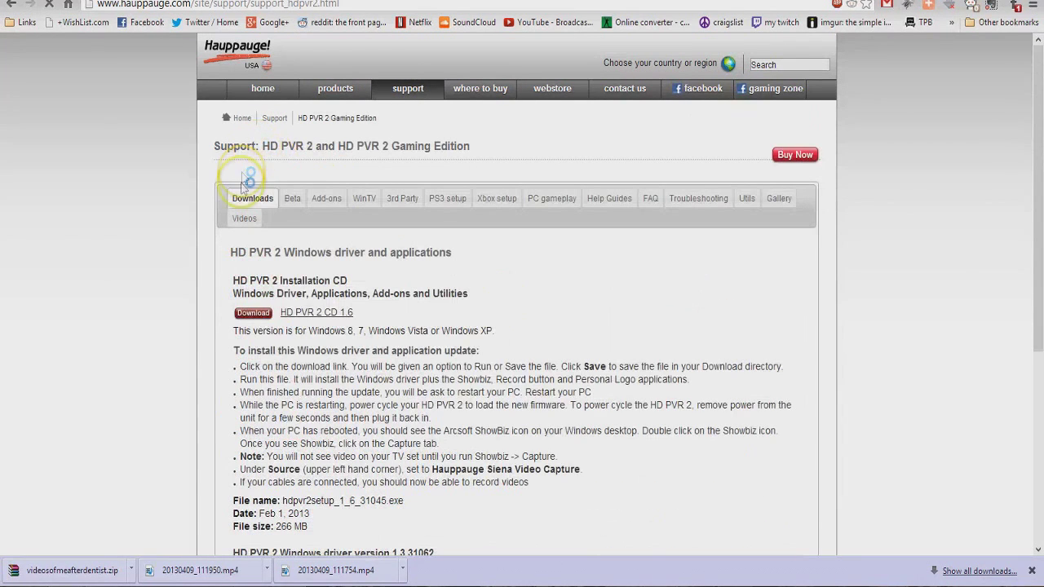
{"action": "left_click", "coordinate": [326, 201]}
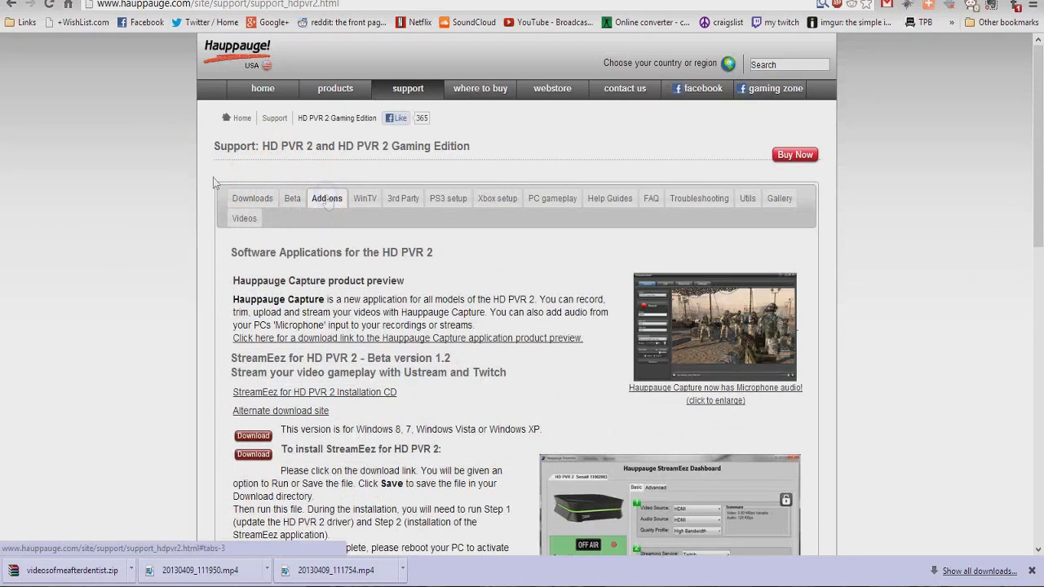
{"action": "left_click", "coordinate": [295, 203]}
{"action": "left_click", "coordinate": [260, 200]}
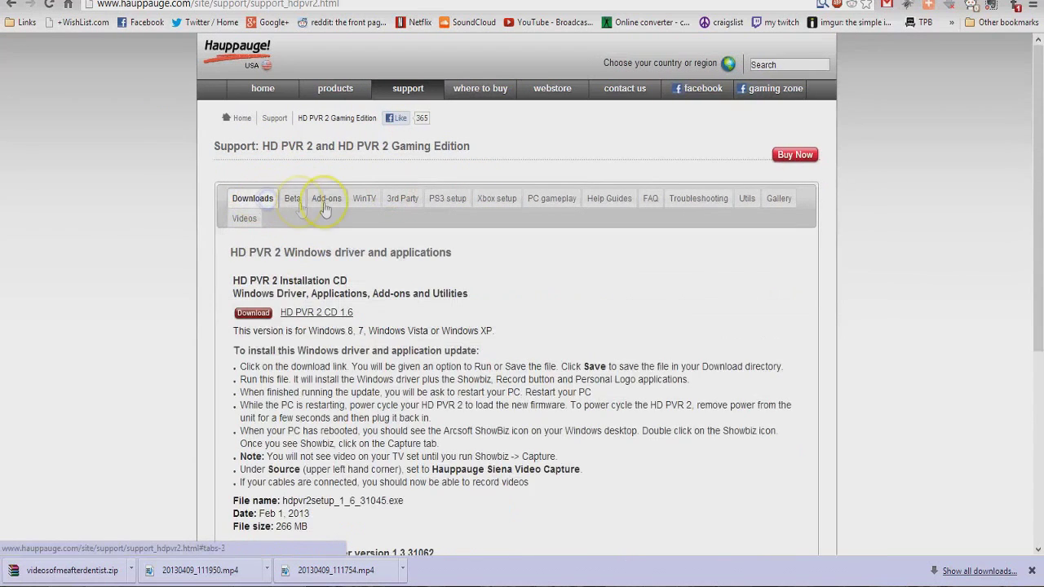
{"action": "left_click", "coordinate": [326, 202]}
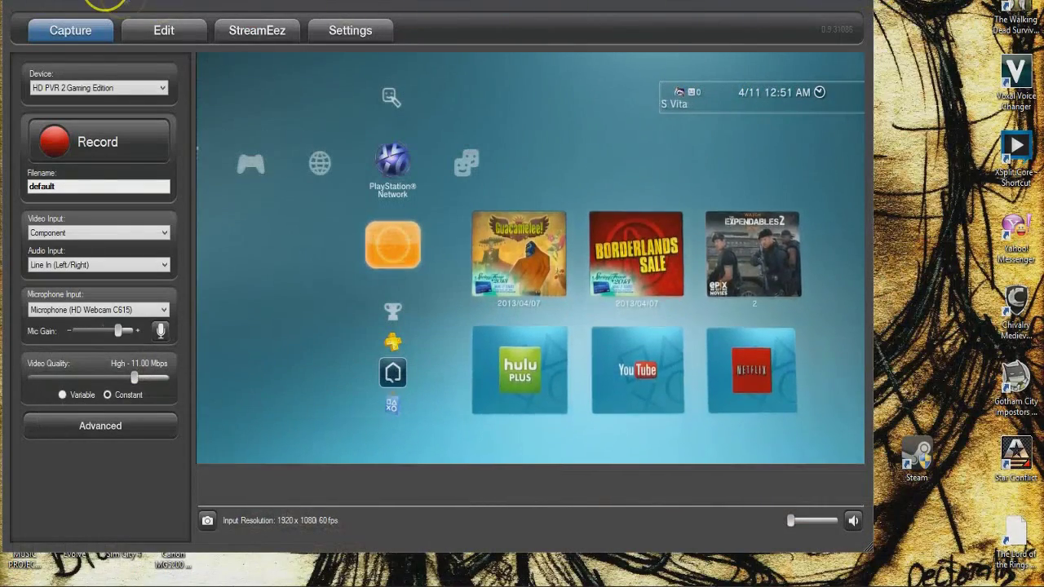
- Move the capture window right and keep HD PVR 2 Gaming Edition as the capture device
{"action": "left_click_drag", "start_coordinate": [139, 2], "coordinate": [169, 2]}
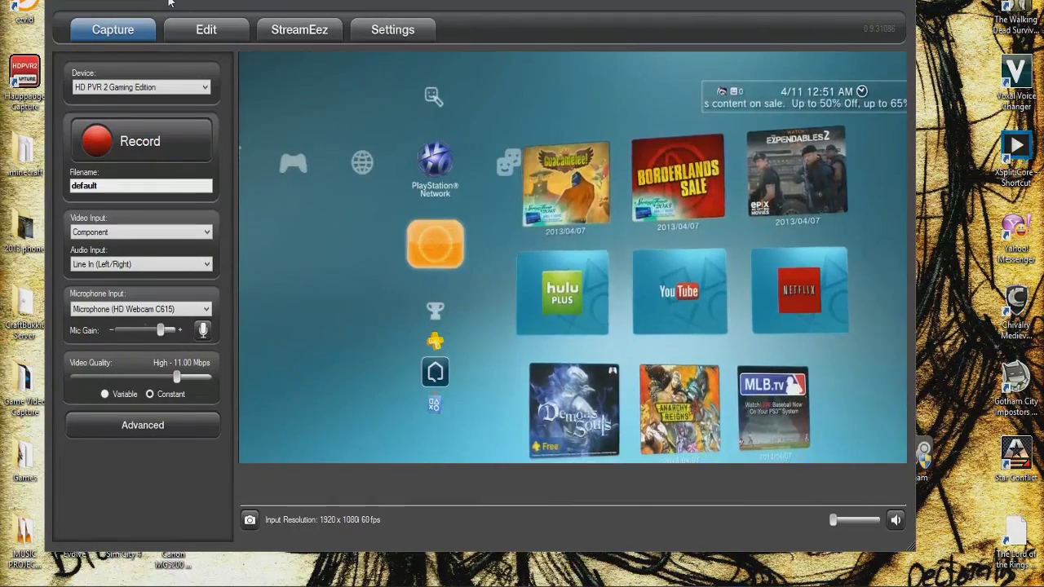
{"action": "left_click", "coordinate": [145, 86]}
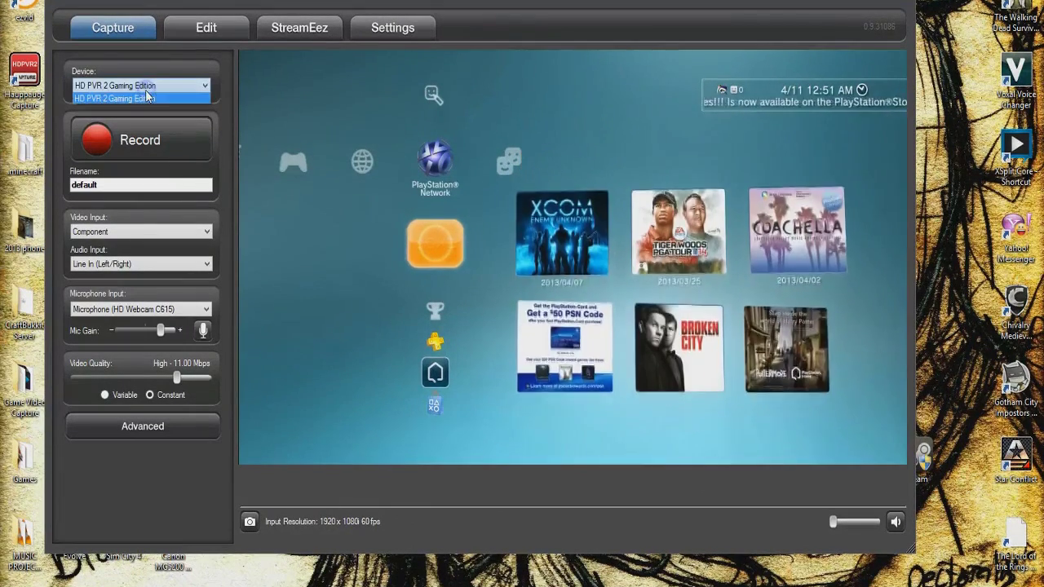
{"action": "left_click", "coordinate": [136, 86]}
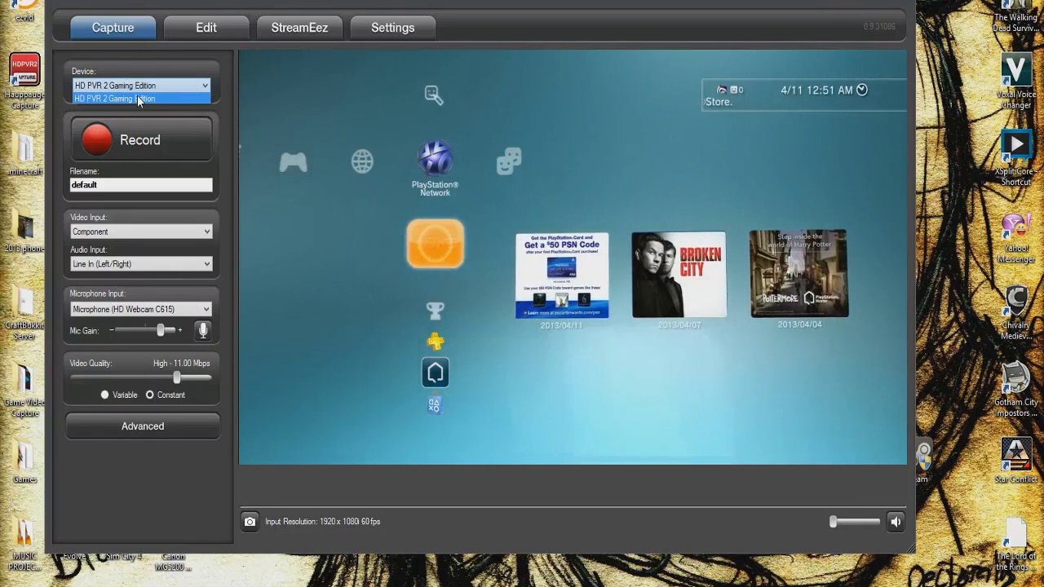
{"action": "left_click", "coordinate": [137, 97]}
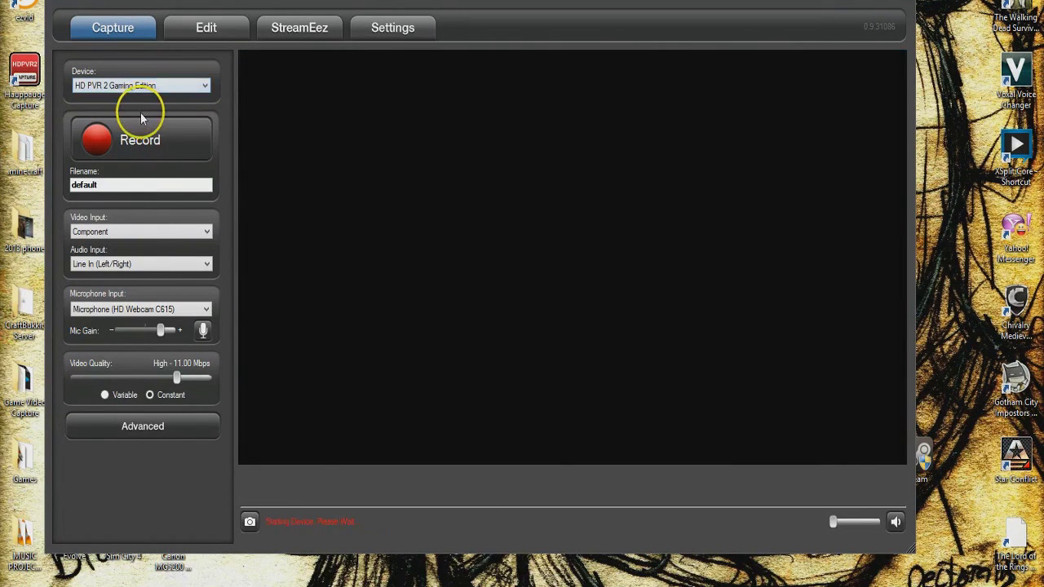
- Name the file blops2_1, keep Component video input, and record a short clip
{"action": "left_click", "coordinate": [112, 138]}
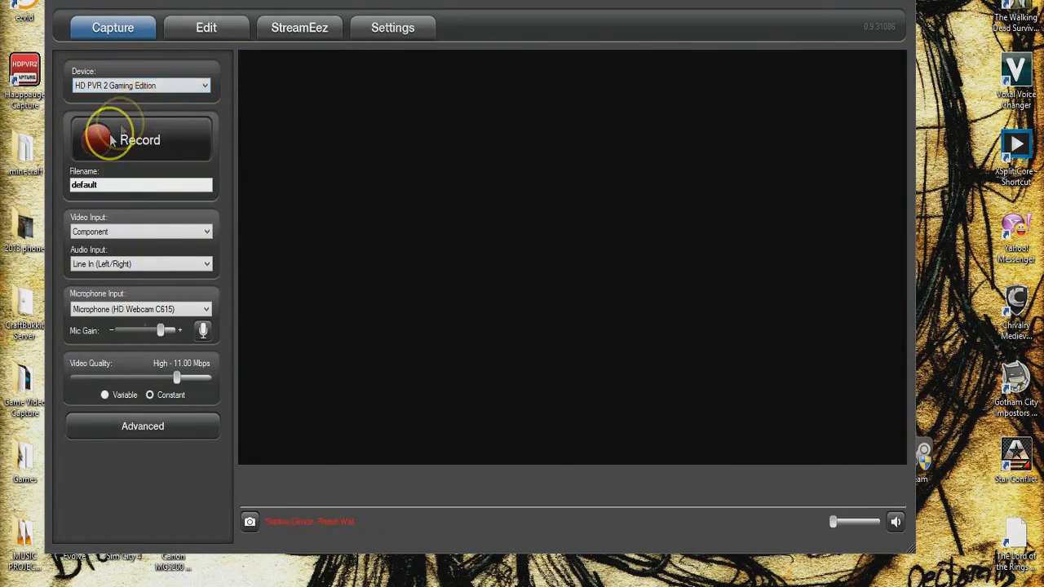
{"action": "double_click", "coordinate": [109, 185]}
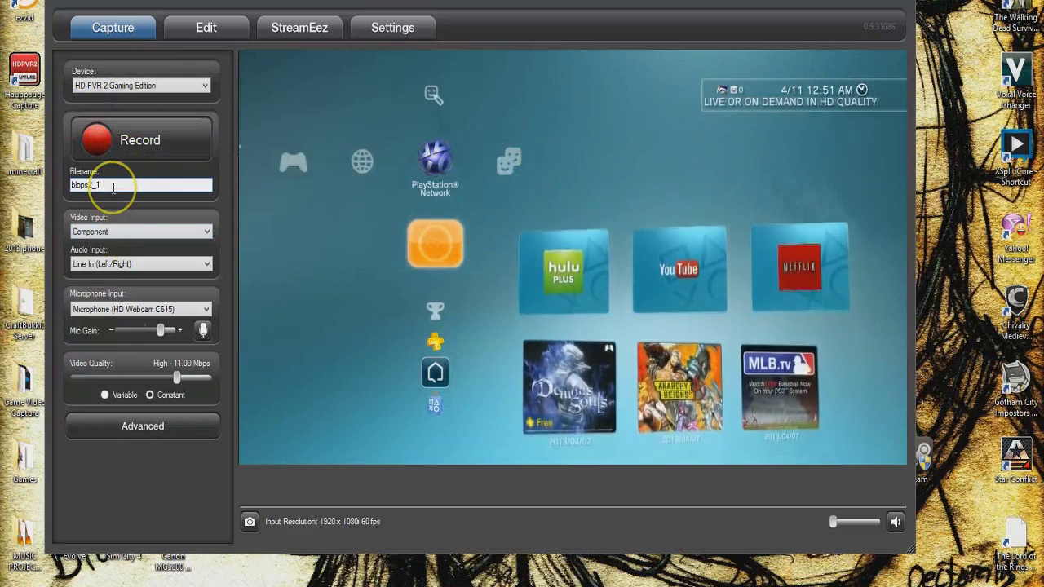
{"action": "left_click", "coordinate": [118, 231]}
{"action": "left_click", "coordinate": [121, 235]}
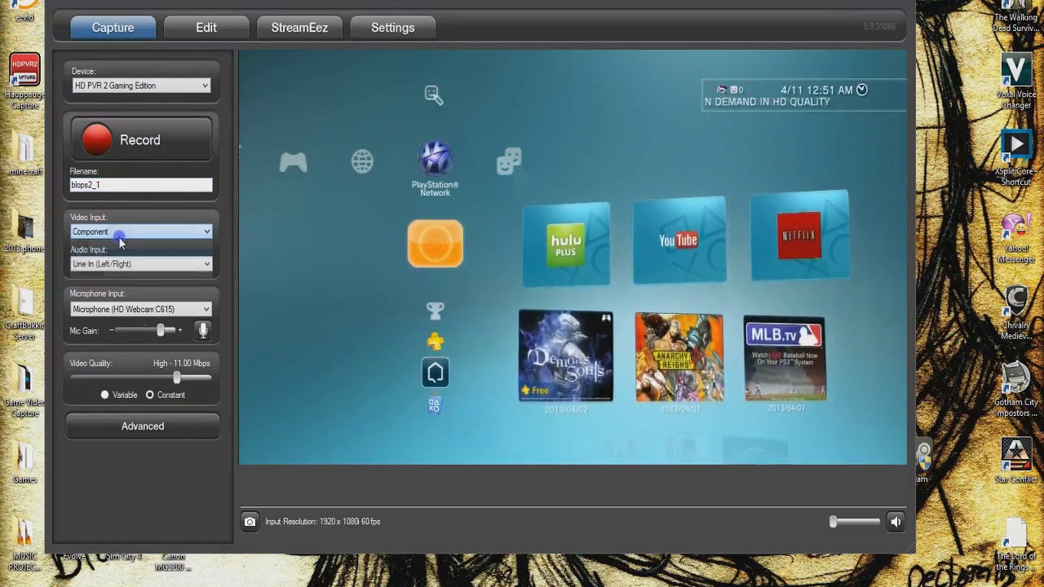
{"action": "left_click", "coordinate": [118, 147]}
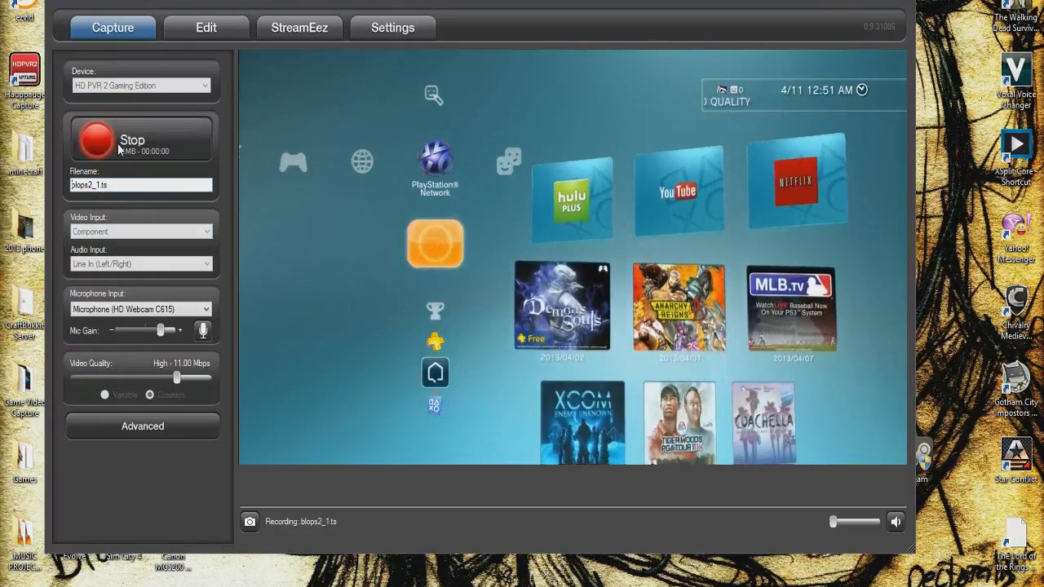
{"action": "left_click", "coordinate": [118, 147]}
- Enter gfware as the file name and switch the video input to HDMI
{"action": "double_click", "coordinate": [117, 181]}
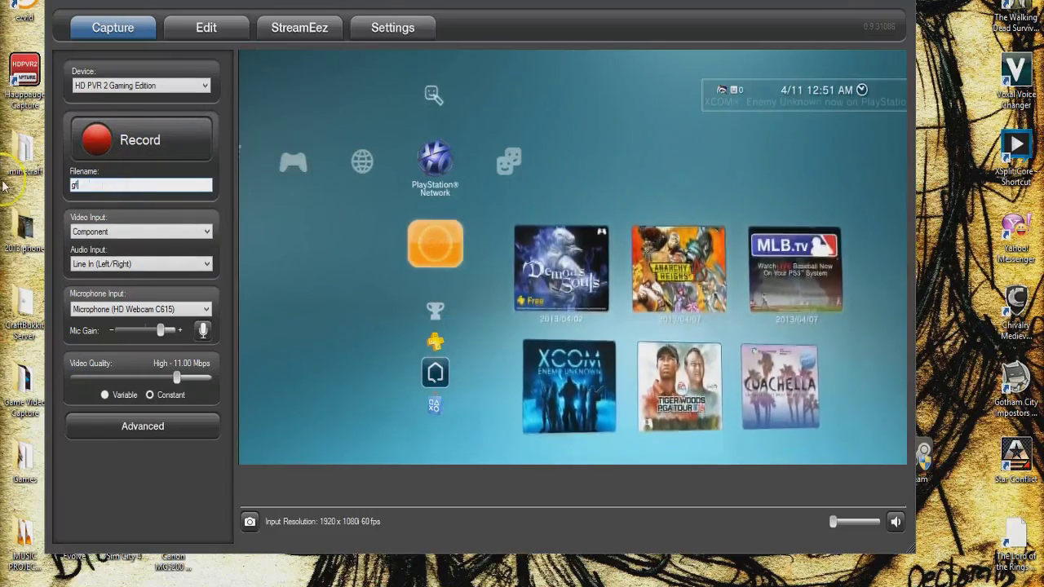
{"action": "type", "text": "gfware"}
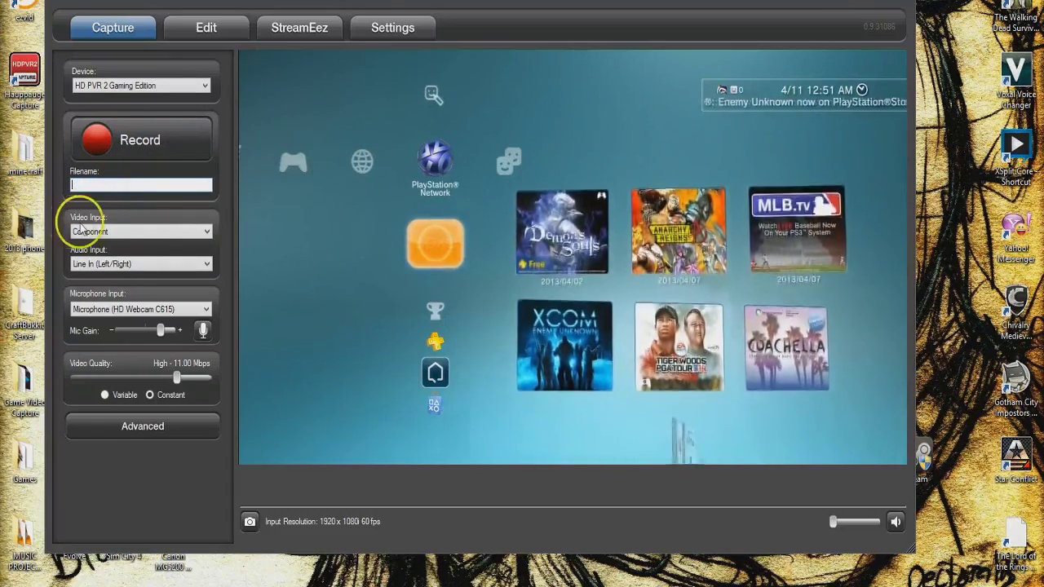
{"action": "left_click", "coordinate": [90, 232]}
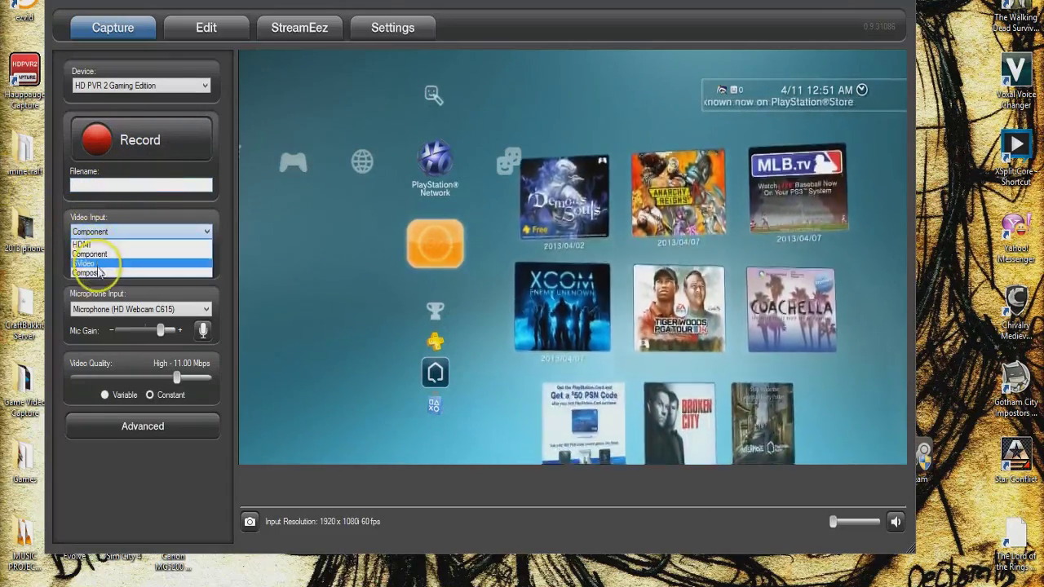
{"action": "left_click", "coordinate": [96, 245]}
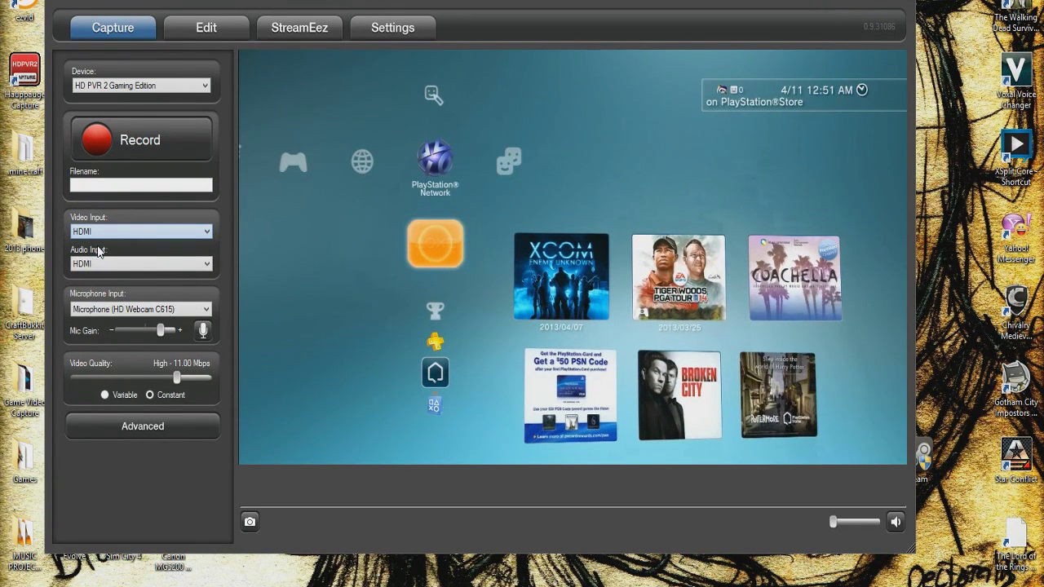
- Return the video input to Component and check the Line In audio input
{"action": "left_click", "coordinate": [194, 232]}
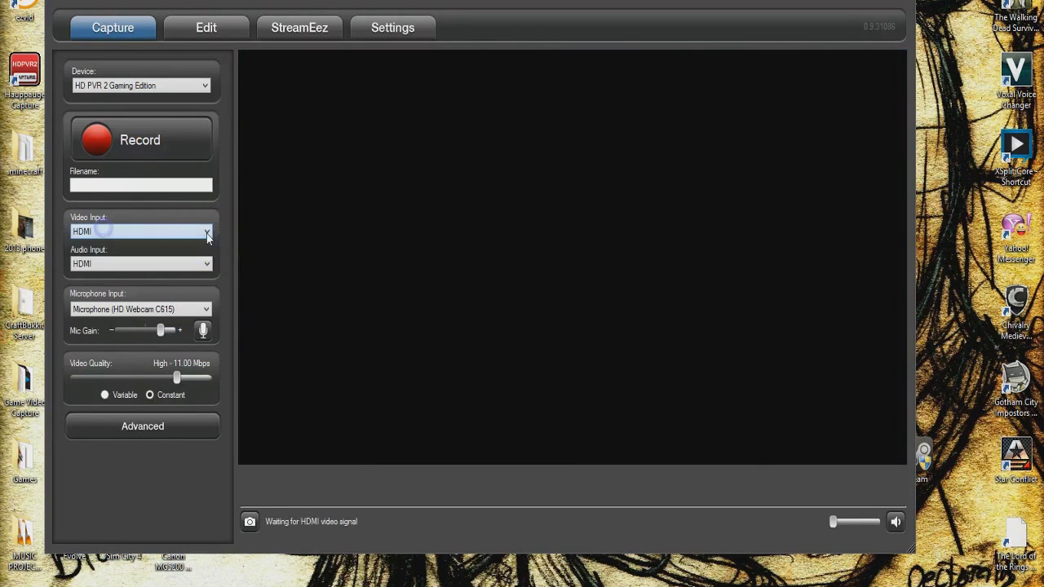
{"action": "left_click", "coordinate": [207, 235]}
{"action": "left_click", "coordinate": [196, 254]}
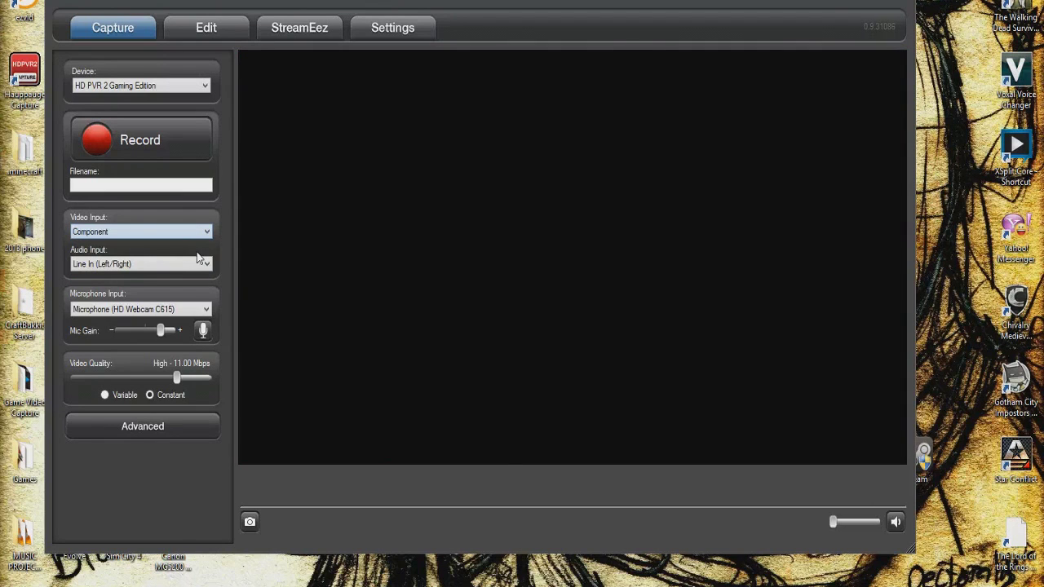
{"action": "left_click", "coordinate": [140, 263]}
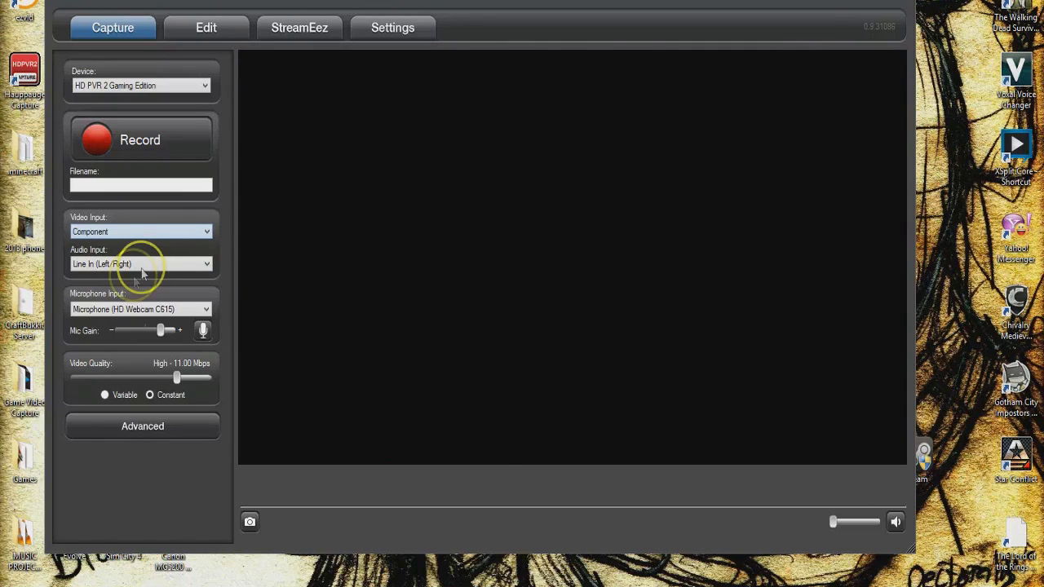
{"action": "left_click", "coordinate": [169, 263]}
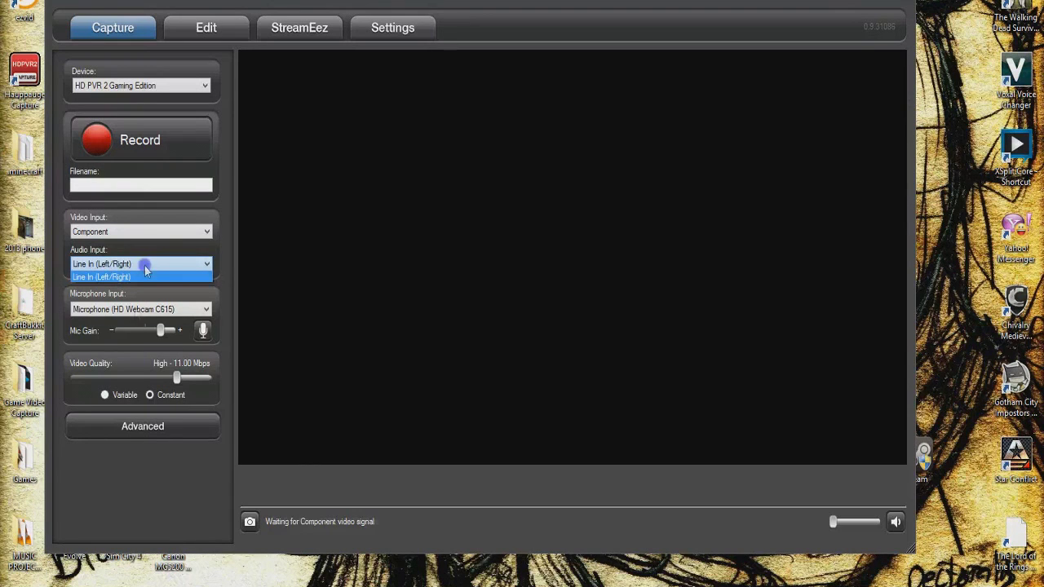
{"action": "left_click", "coordinate": [147, 310]}
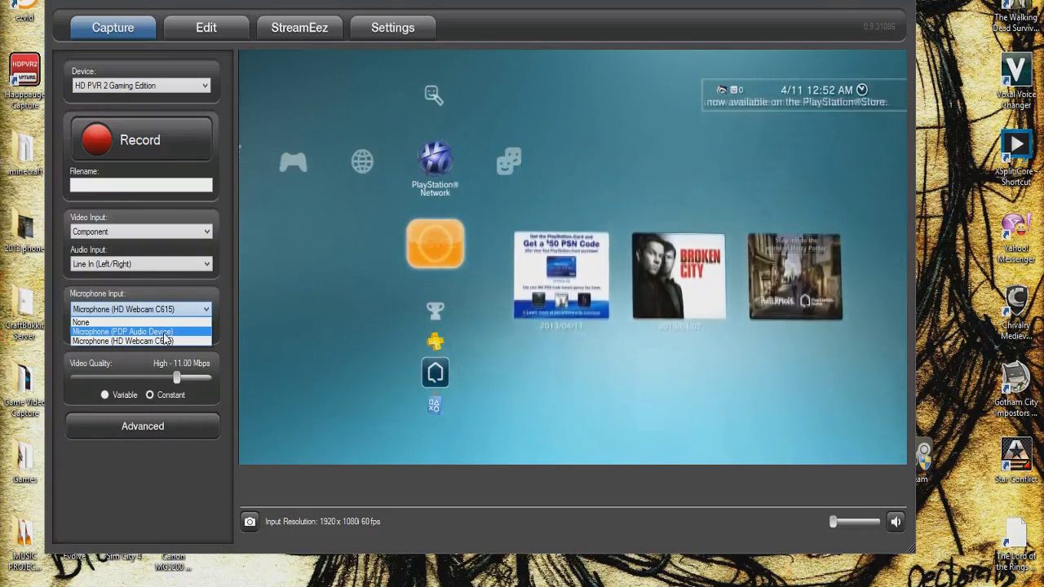
{"action": "left_click", "coordinate": [165, 342]}
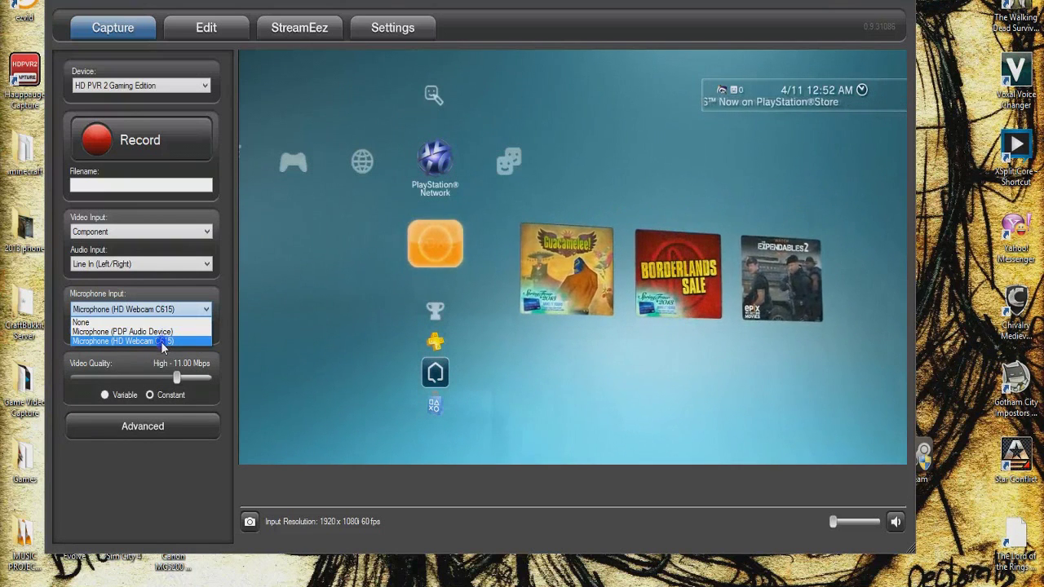
{"action": "left_click", "coordinate": [163, 341]}
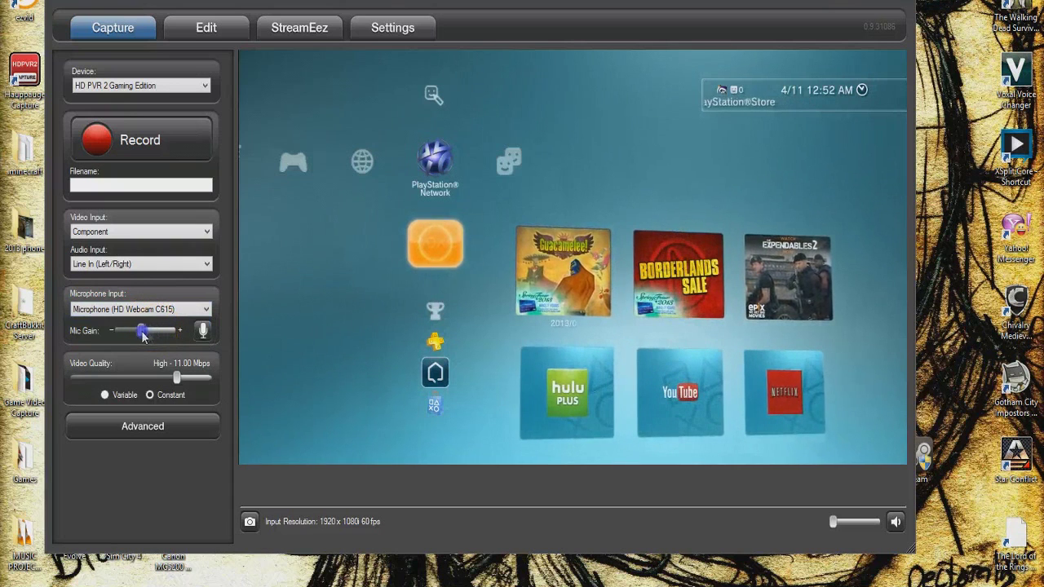
{"action": "left_click_drag", "start_coordinate": [166, 341], "coordinate": [158, 341]}
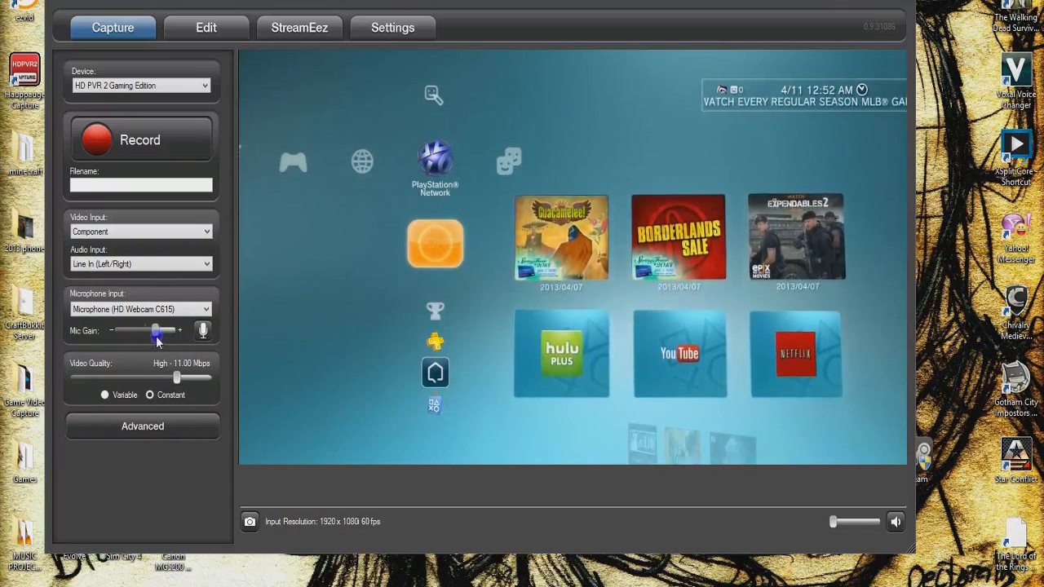
{"action": "left_click_drag", "start_coordinate": [151, 339], "coordinate": [146, 339]}
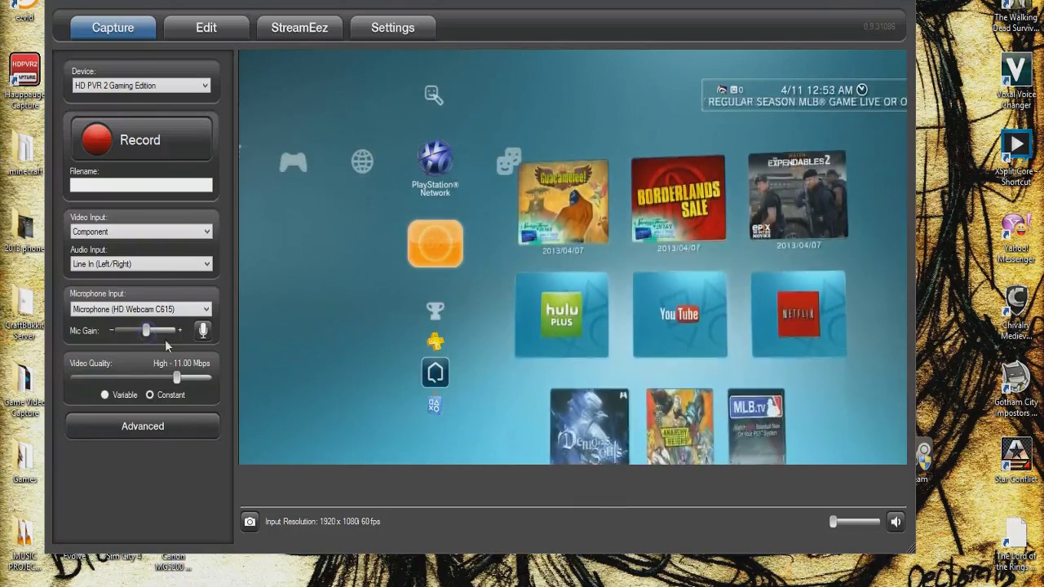
{"action": "left_click", "coordinate": [192, 332]}
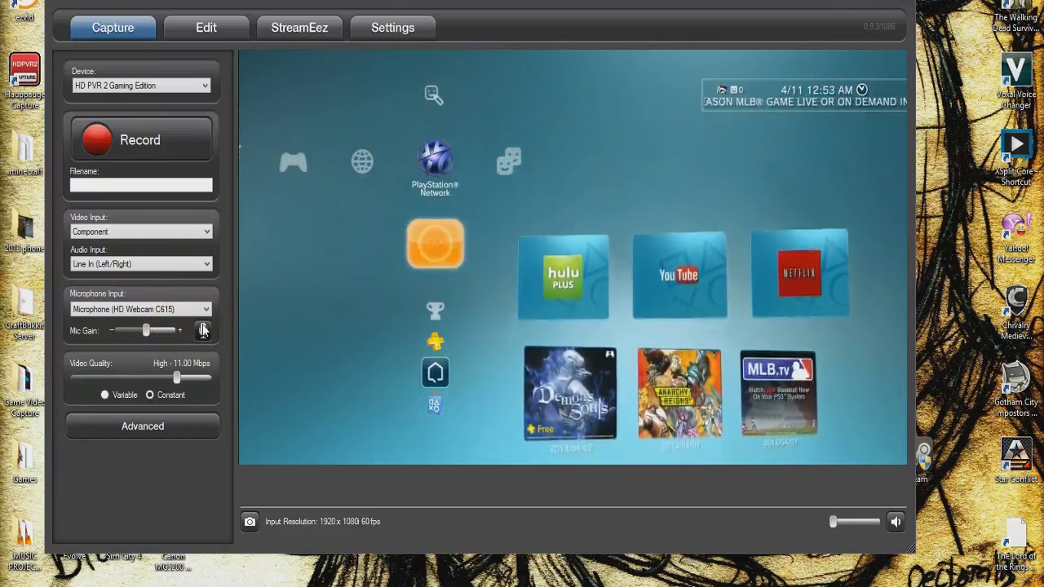
{"action": "left_click", "coordinate": [203, 331]}
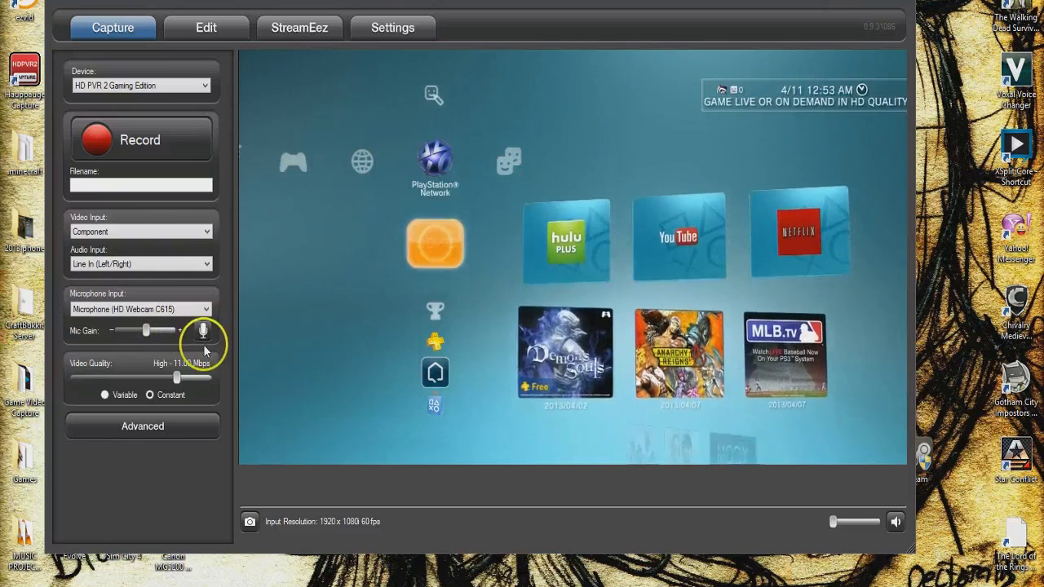
{"action": "left_click", "coordinate": [147, 333]}
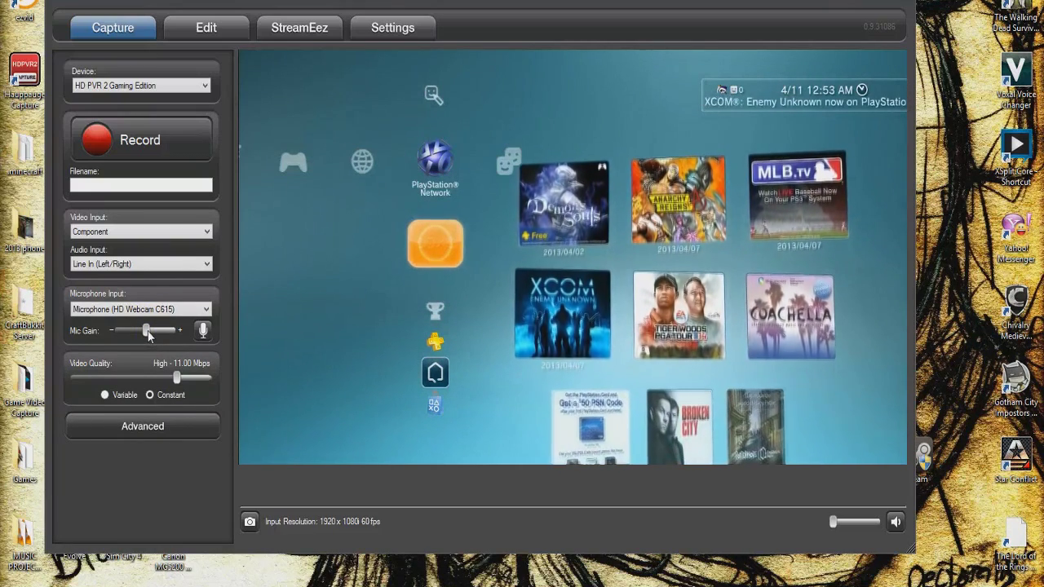
{"action": "left_click", "coordinate": [179, 376]}
{"action": "left_click", "coordinate": [100, 383]}
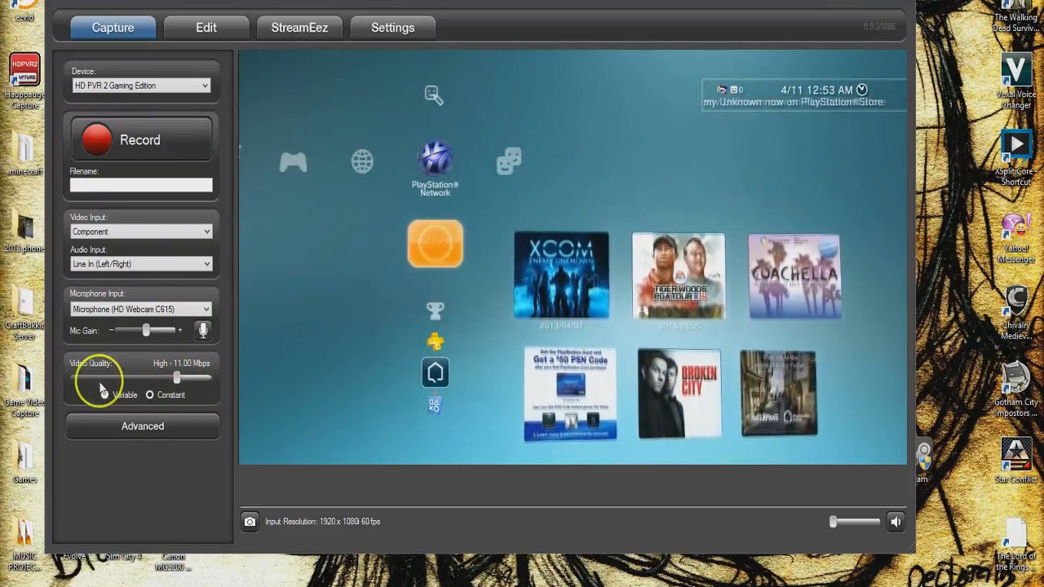
{"action": "left_click", "coordinate": [179, 380]}
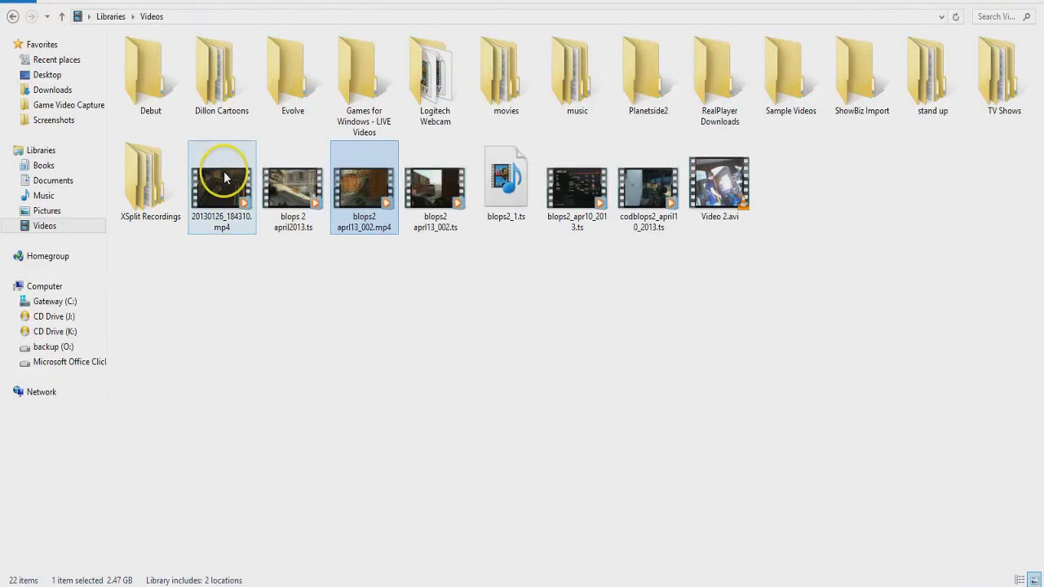
{"action": "left_click", "coordinate": [82, 106]}
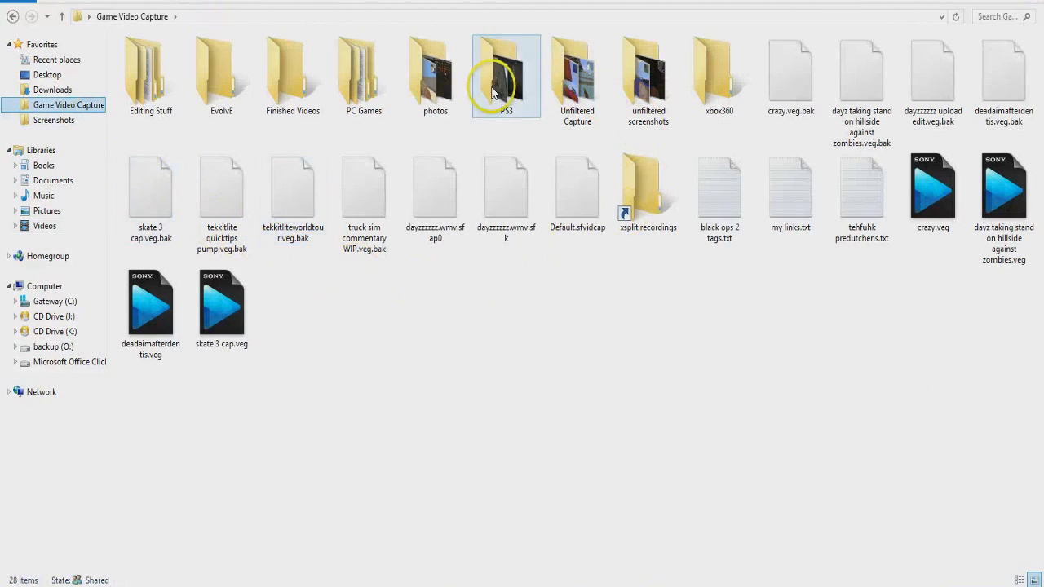
{"action": "left_click", "coordinate": [531, 101]}
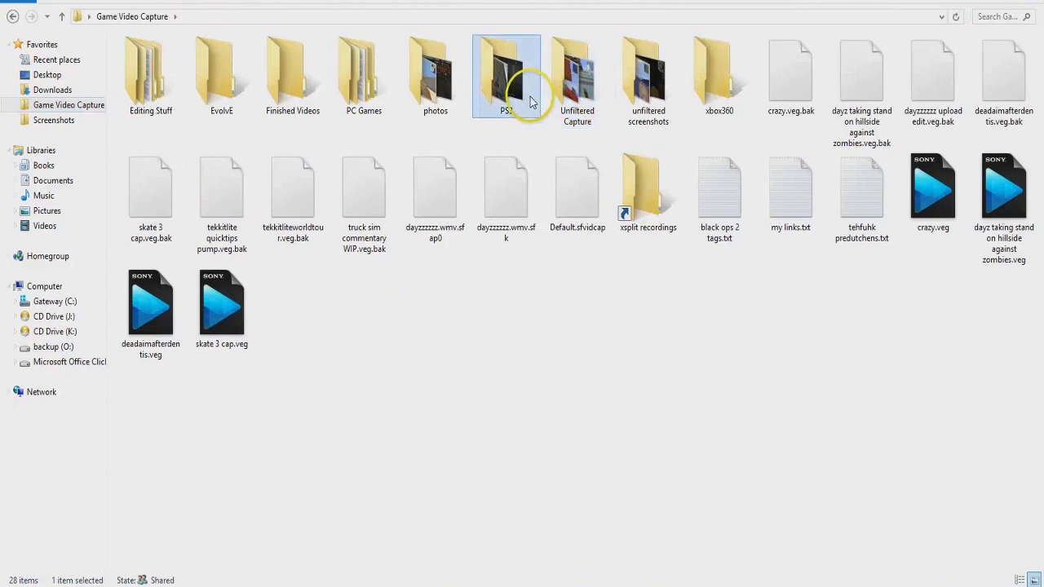
{"action": "double_click", "coordinate": [531, 101]}
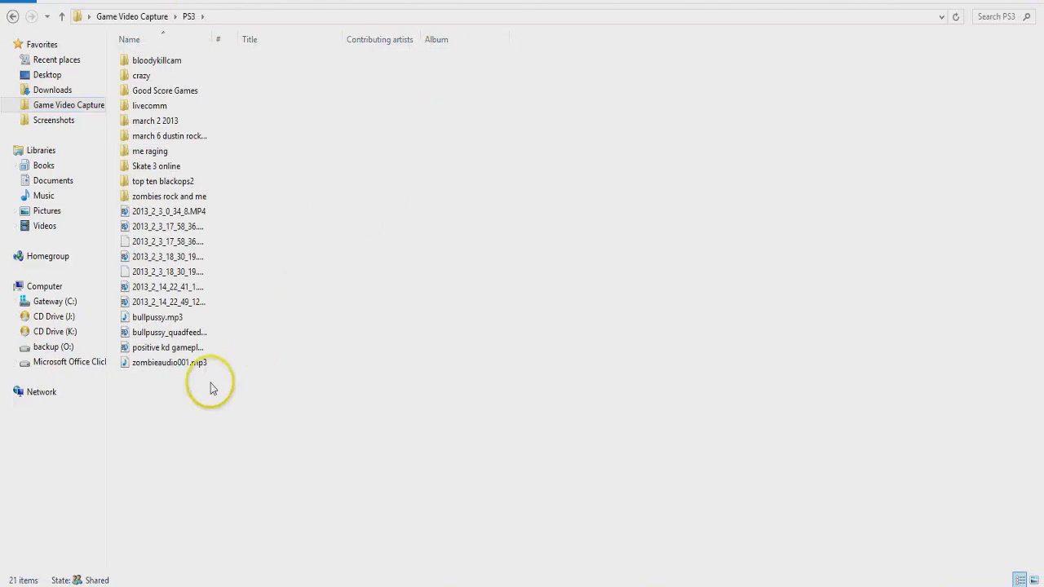
{"action": "left_click", "coordinate": [61, 226]}
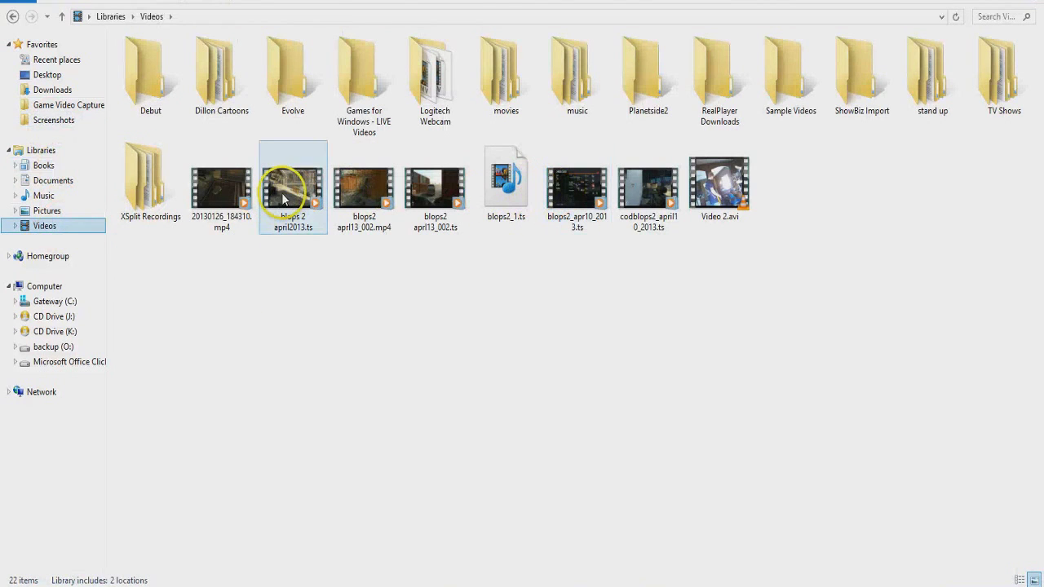
{"action": "right_click", "coordinate": [583, 198]}
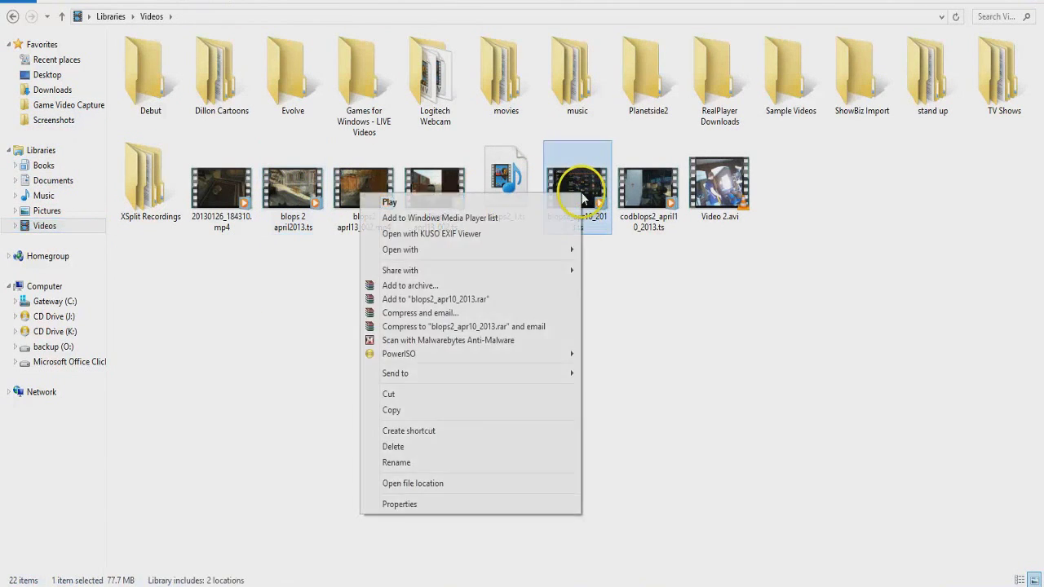
{"action": "left_click", "coordinate": [653, 186]}
{"action": "right_click", "coordinate": [652, 186]}
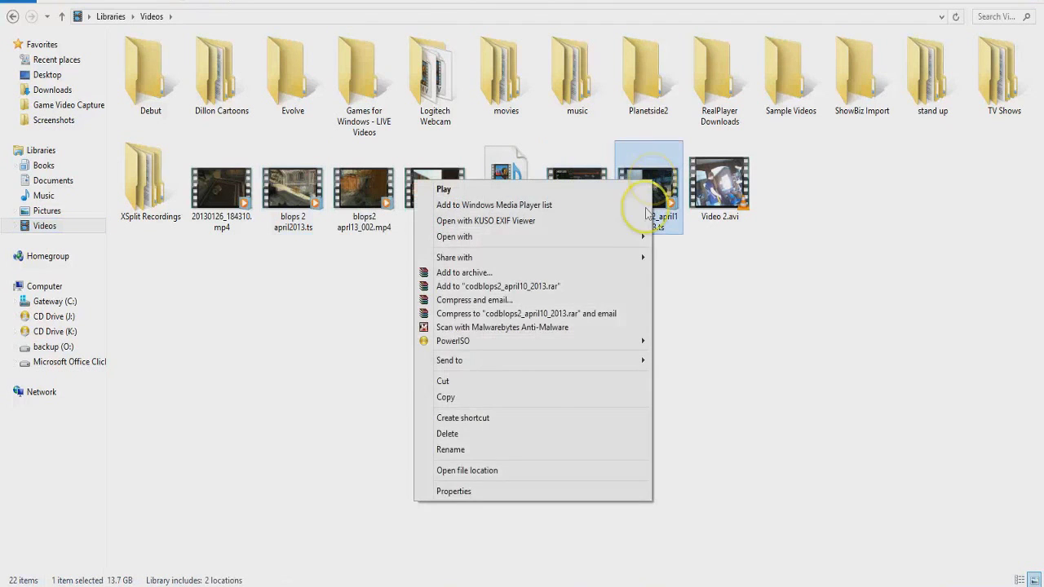
{"action": "left_click", "coordinate": [510, 493]}
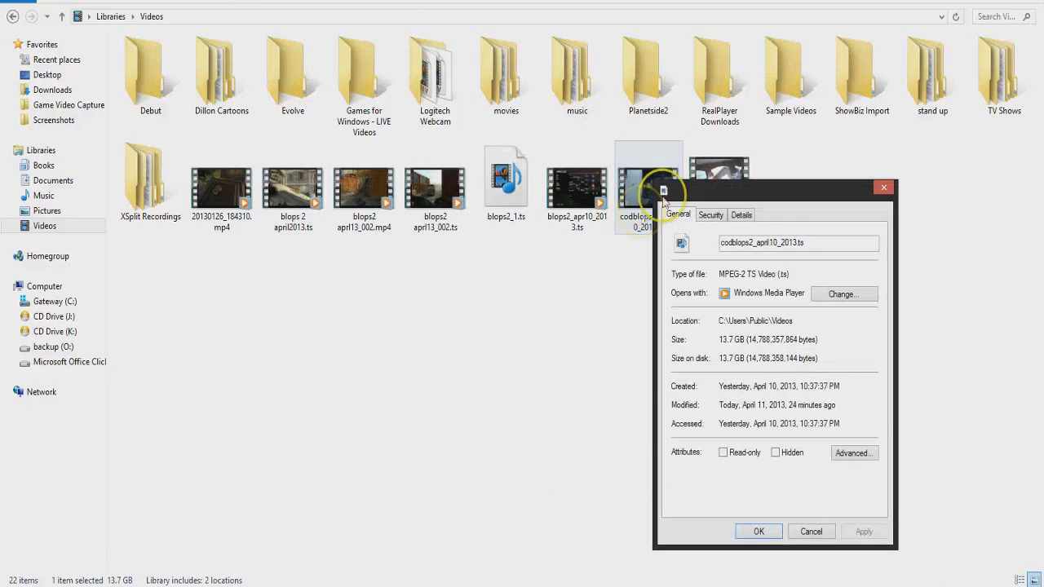
{"action": "left_click", "coordinate": [881, 191]}
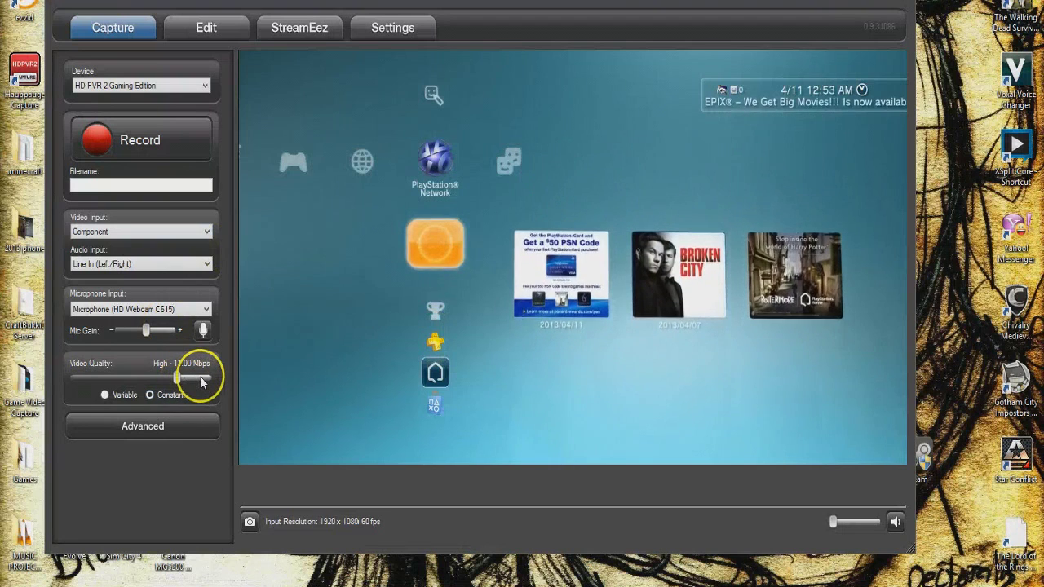
- Set Video Quality to High - 11.00 Mbps and bring up the Advanced Settings
{"action": "mouse_move", "coordinate": [191, 392]}
{"action": "left_mouse_down"}
{"action": "mouse_move", "coordinate": [163, 373]}
{"action": "mouse_move", "coordinate": [175, 384]}
{"action": "mouse_move", "coordinate": [163, 382]}
{"action": "mouse_move", "coordinate": [210, 387]}
{"action": "mouse_move", "coordinate": [170, 381]}
{"action": "mouse_move", "coordinate": [179, 390]}
{"action": "left_mouse_up"}
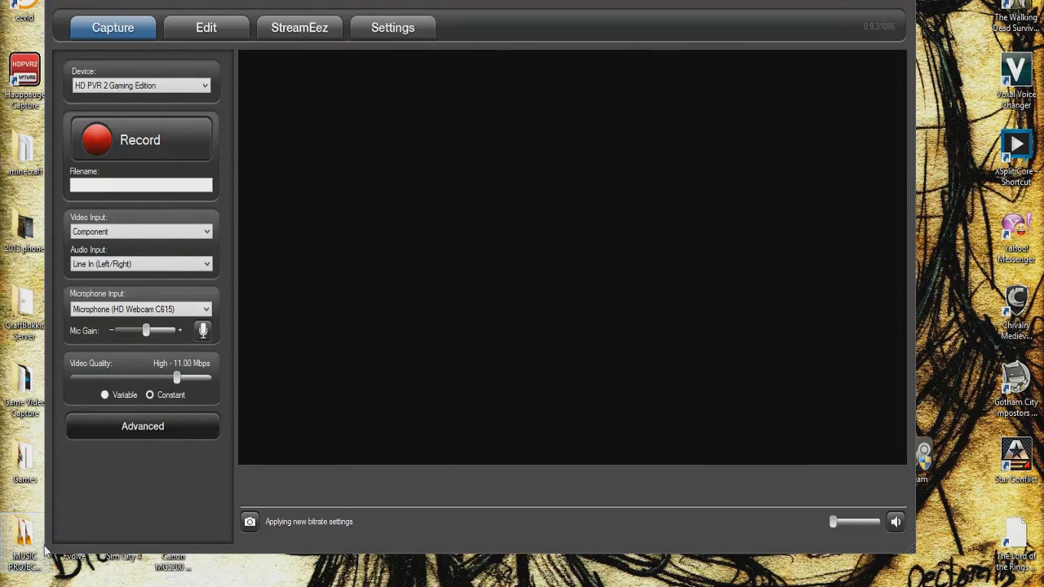
{"action": "left_click", "coordinate": [167, 439]}
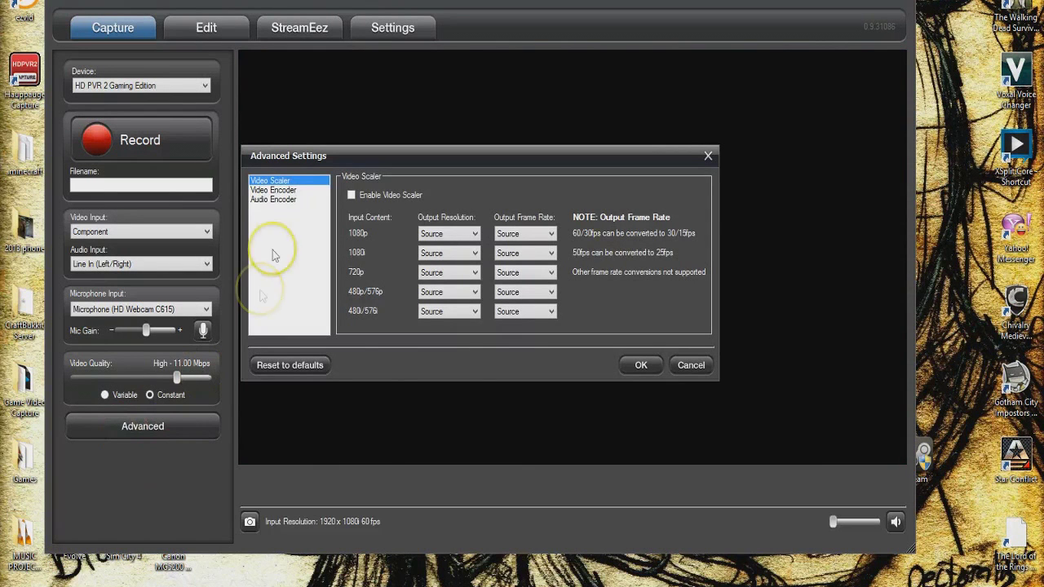
{"action": "left_click", "coordinate": [289, 190]}
{"action": "left_click", "coordinate": [291, 201]}
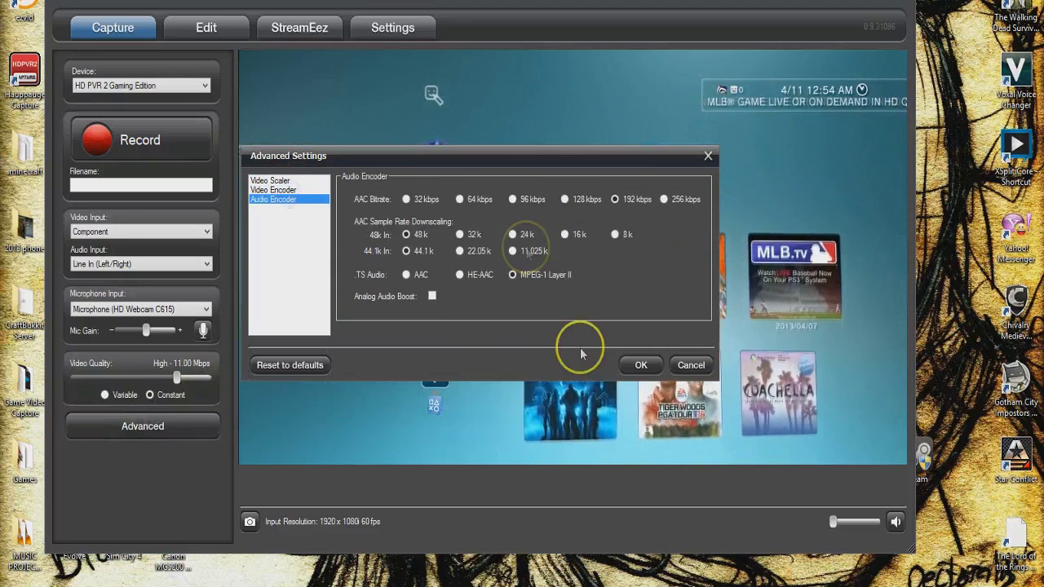
{"action": "left_click", "coordinate": [687, 365]}
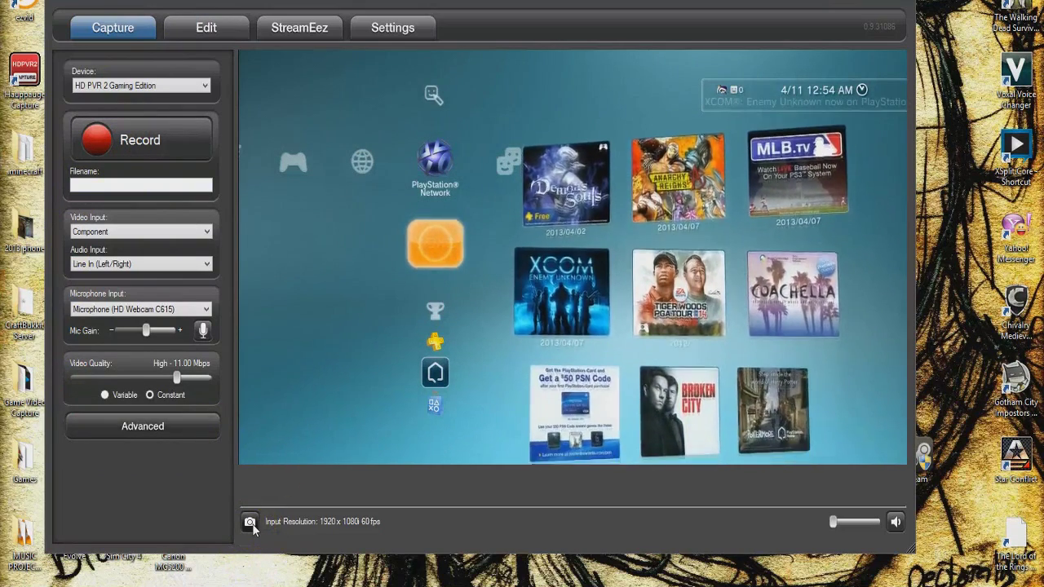
{"action": "left_click", "coordinate": [252, 524]}
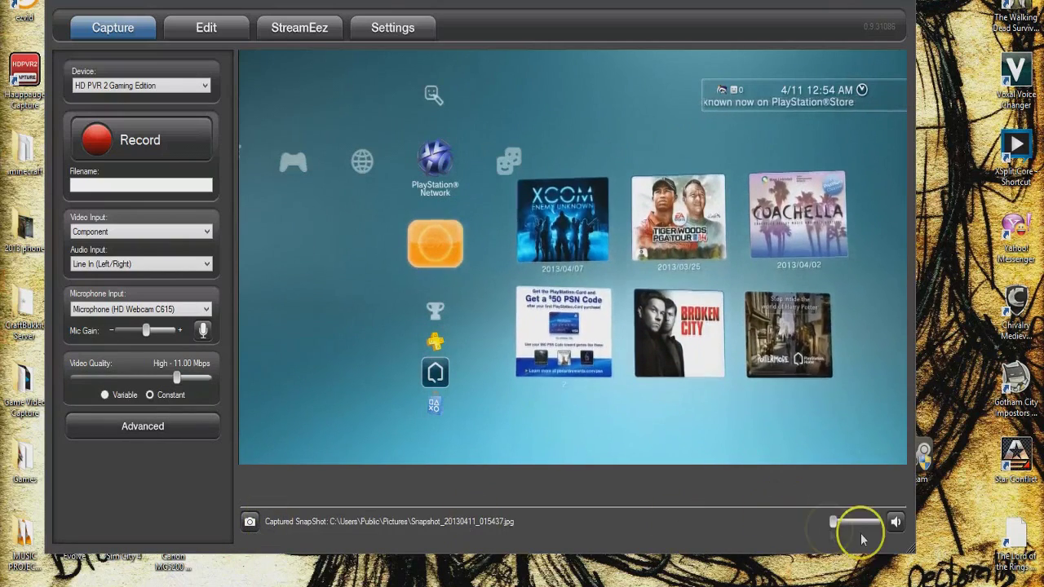
- Adjust the preview volume and switch to the Edit tab's recordings list
{"action": "mouse_move", "coordinate": [833, 522]}
{"action": "left_mouse_down"}
{"action": "mouse_move", "coordinate": [873, 525]}
{"action": "mouse_move", "coordinate": [832, 529]}
{"action": "left_mouse_up"}
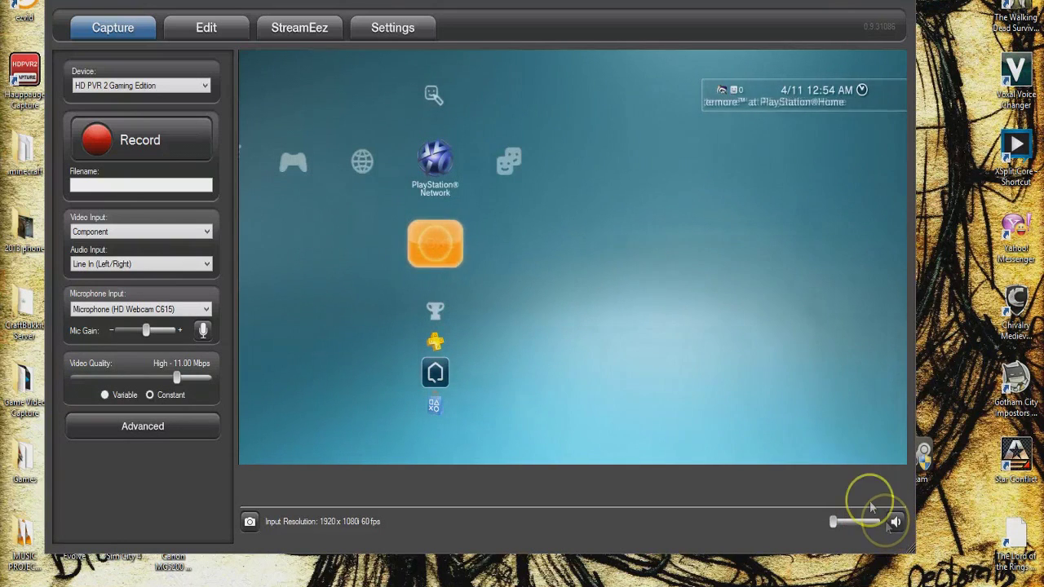
{"action": "left_click", "coordinate": [199, 29]}
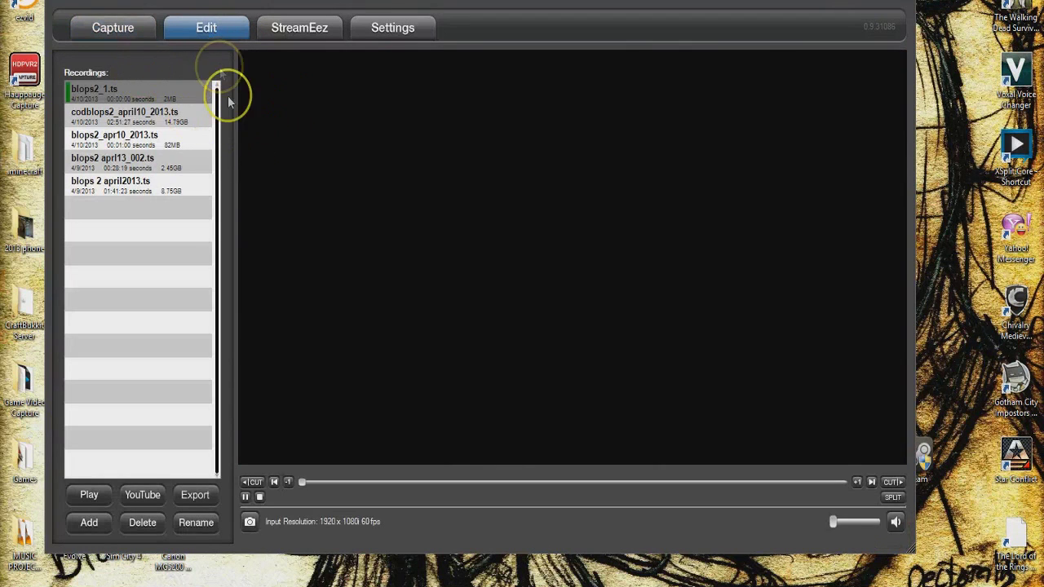
- Select codblops2_april10_2013.ts in the Edit recordings list and start its MP4 export
{"action": "left_click", "coordinate": [124, 29]}
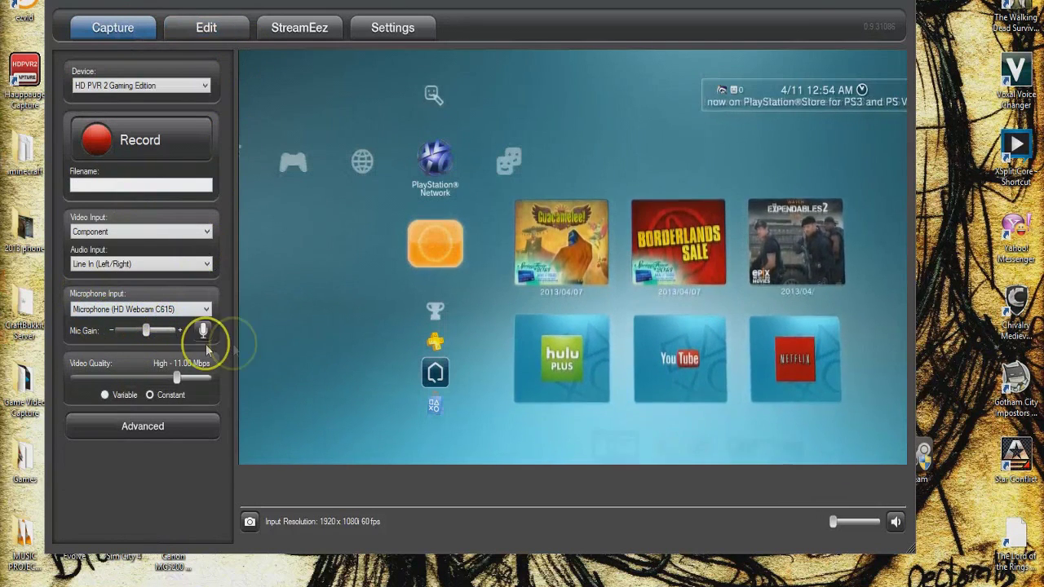
{"action": "left_click", "coordinate": [199, 37]}
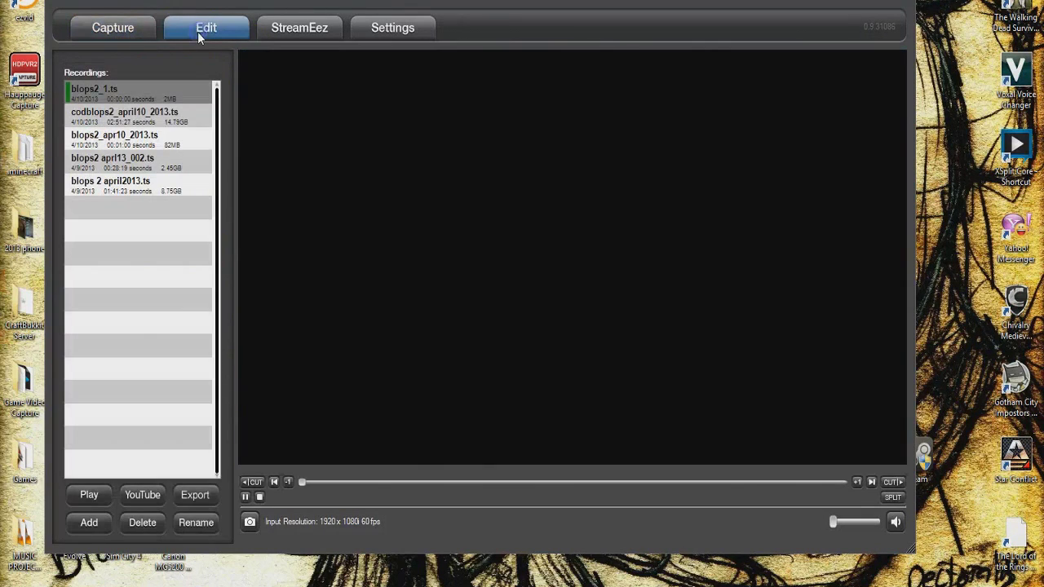
{"action": "left_click", "coordinate": [115, 119]}
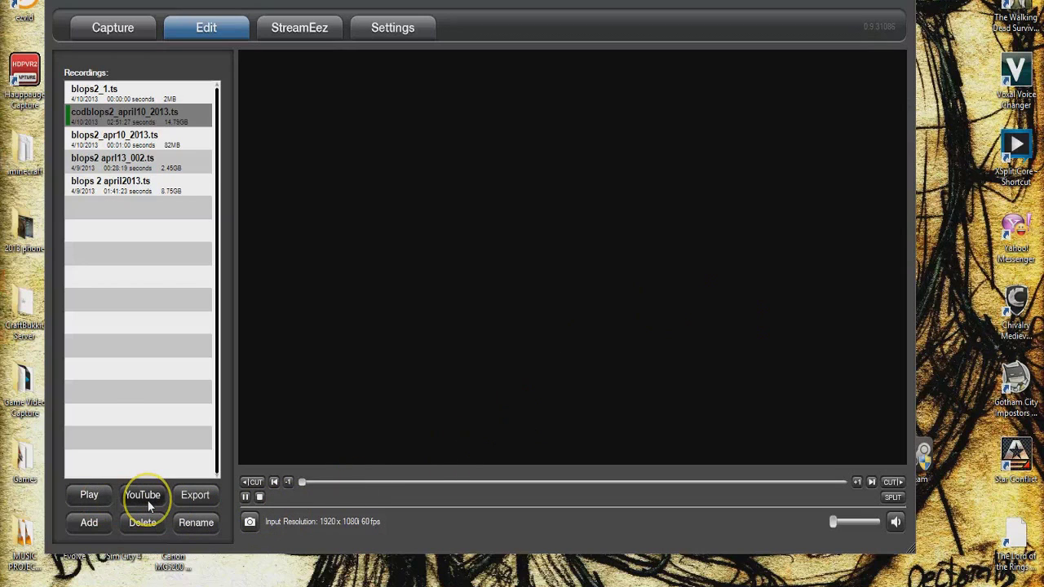
{"action": "left_click", "coordinate": [195, 495]}
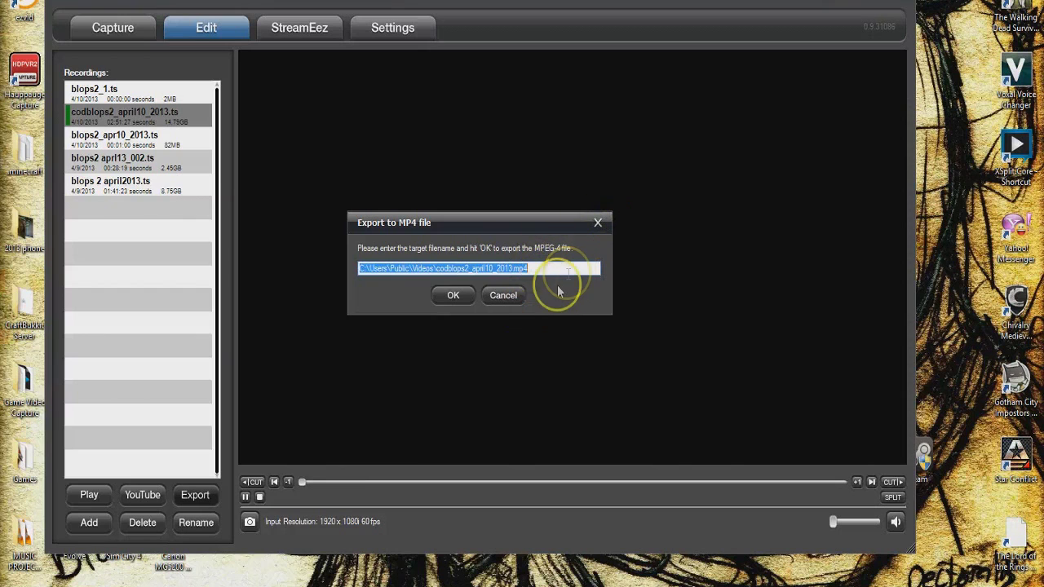
{"action": "left_click", "coordinate": [502, 295]}
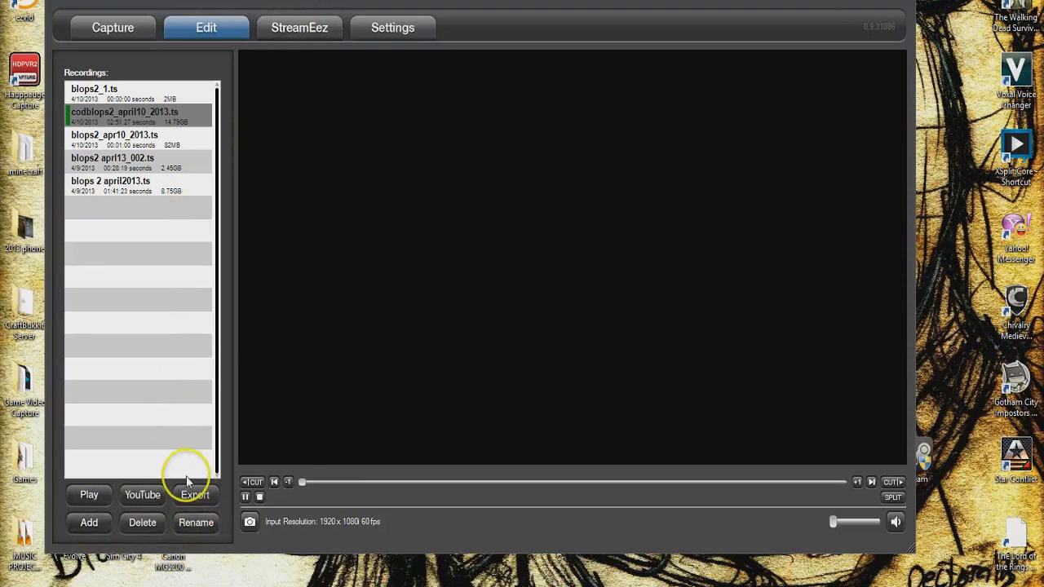
{"action": "left_click", "coordinate": [150, 498]}
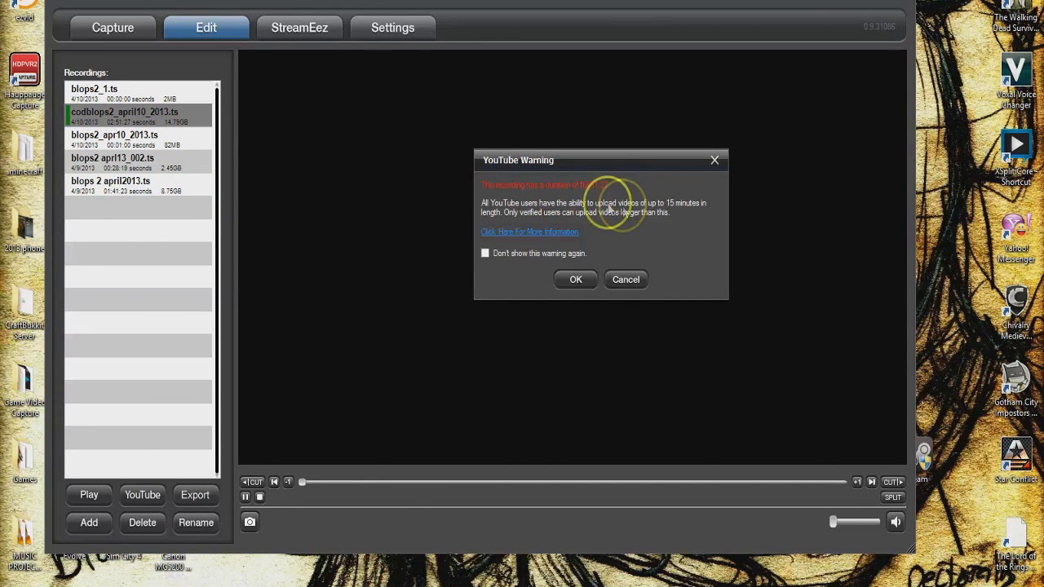
- Dismiss the YouTube length warning and switch to the StreamEez tab
{"action": "left_click", "coordinate": [713, 161]}
{"action": "left_click", "coordinate": [285, 31]}
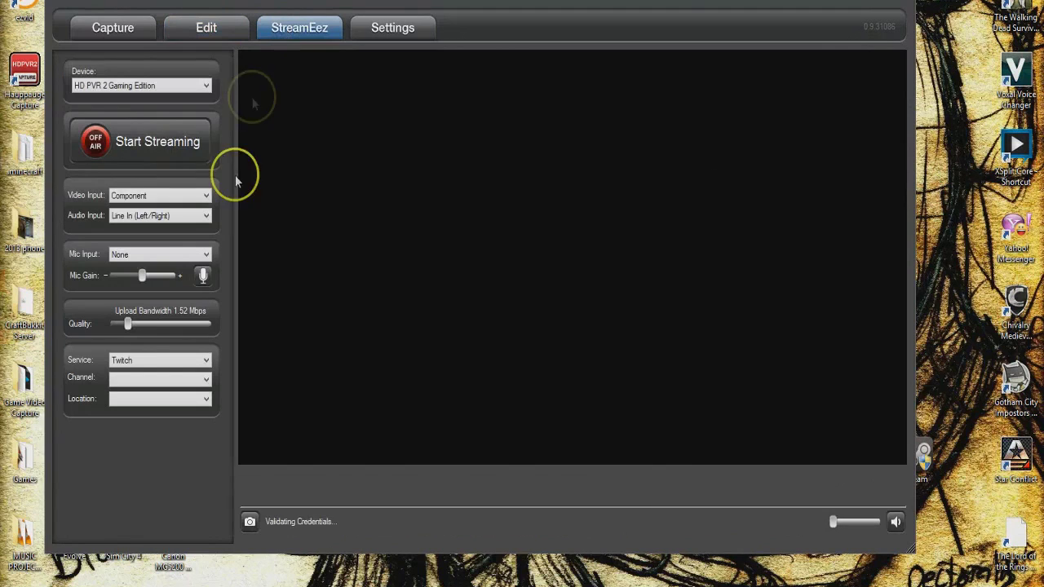
- Lower upload bandwidth to 1.00 Mbps and set mic input to Microphone (HD Webcam C615)
{"action": "left_click_drag", "start_coordinate": [128, 323], "coordinate": [93, 335]}
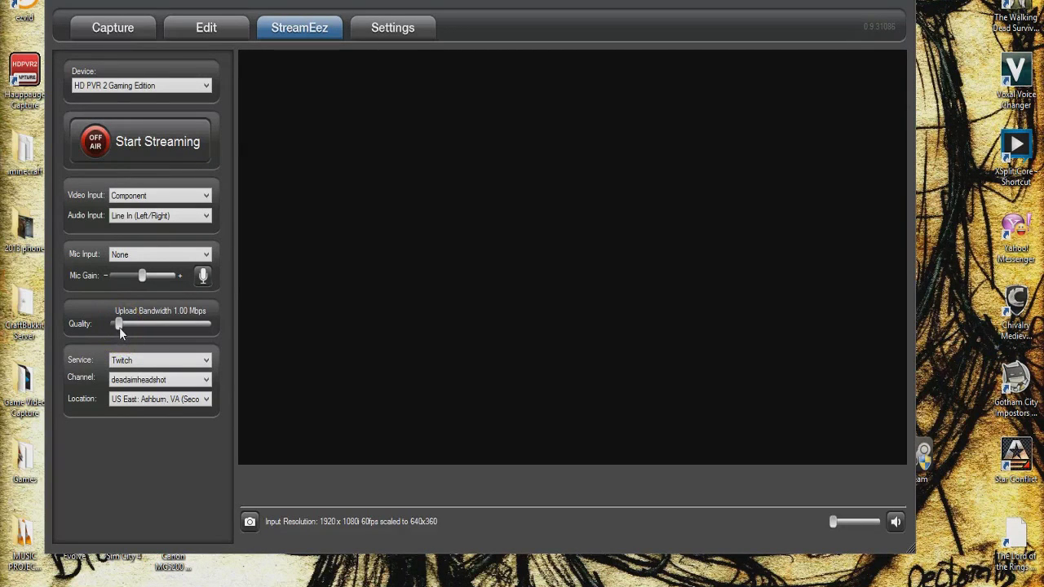
{"action": "left_click", "coordinate": [163, 256]}
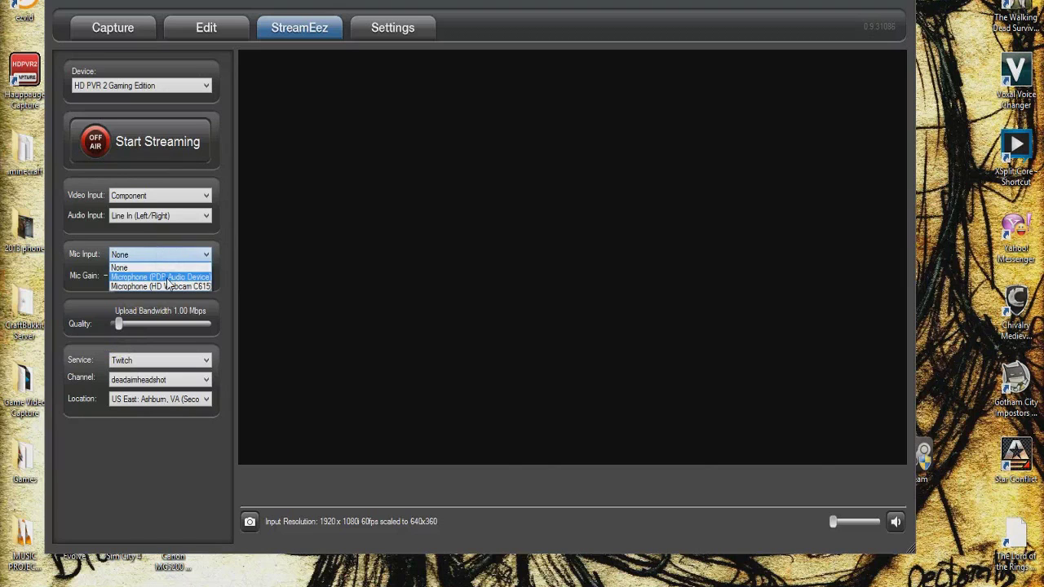
{"action": "left_click", "coordinate": [170, 287]}
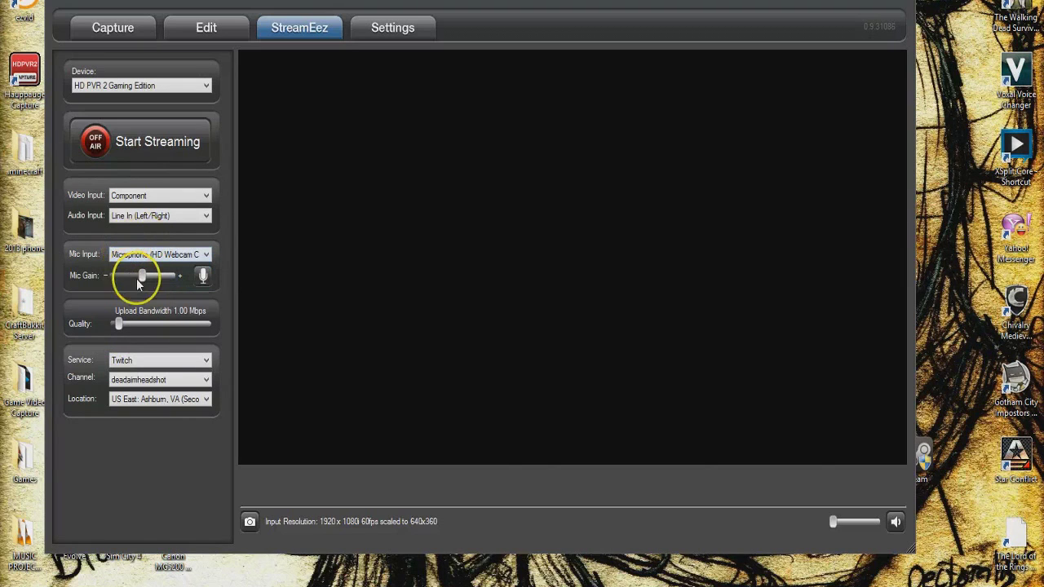
{"action": "left_click", "coordinate": [135, 190]}
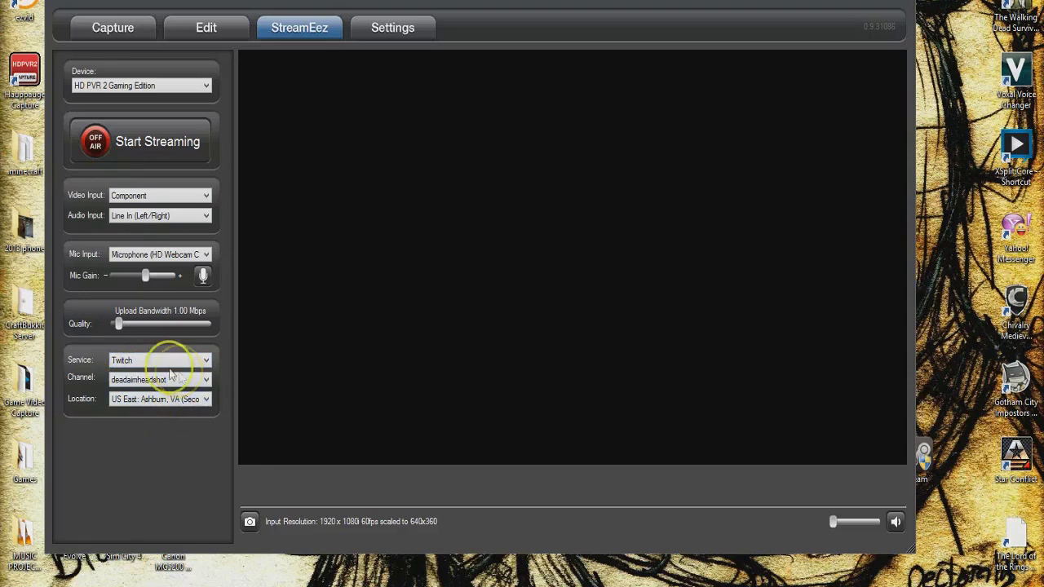
{"action": "left_click", "coordinate": [167, 400]}
{"action": "left_click", "coordinate": [167, 400]}
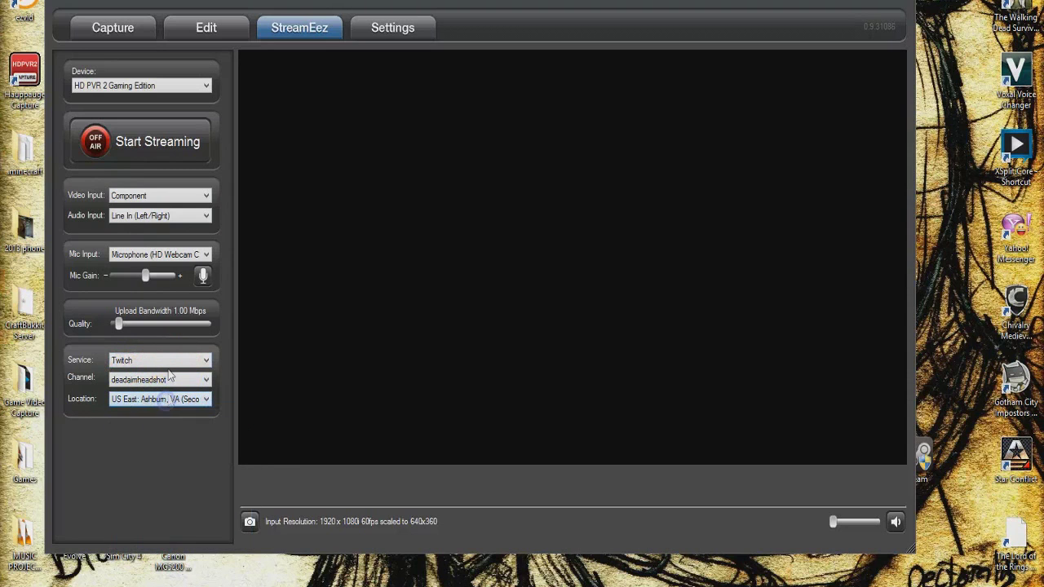
{"action": "left_click", "coordinate": [166, 360]}
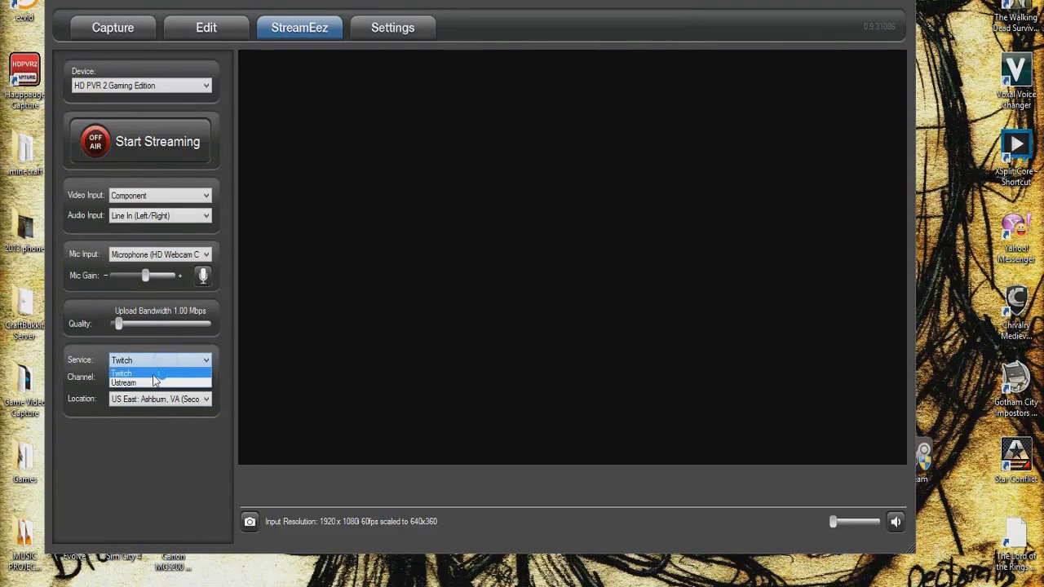
{"action": "left_click", "coordinate": [158, 377]}
{"action": "left_click", "coordinate": [152, 360]}
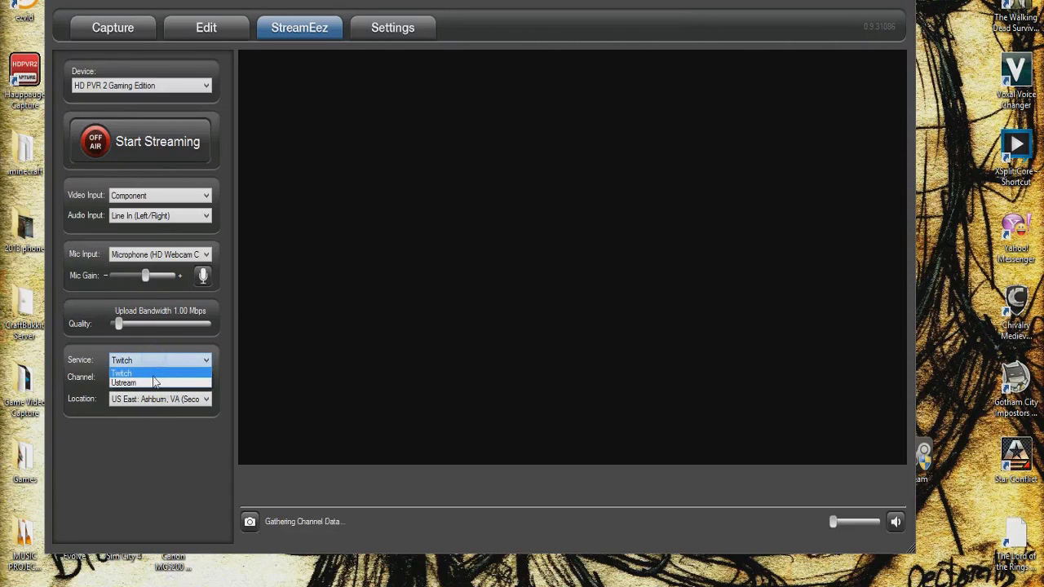
{"action": "left_click", "coordinate": [153, 376]}
{"action": "left_click", "coordinate": [157, 380]}
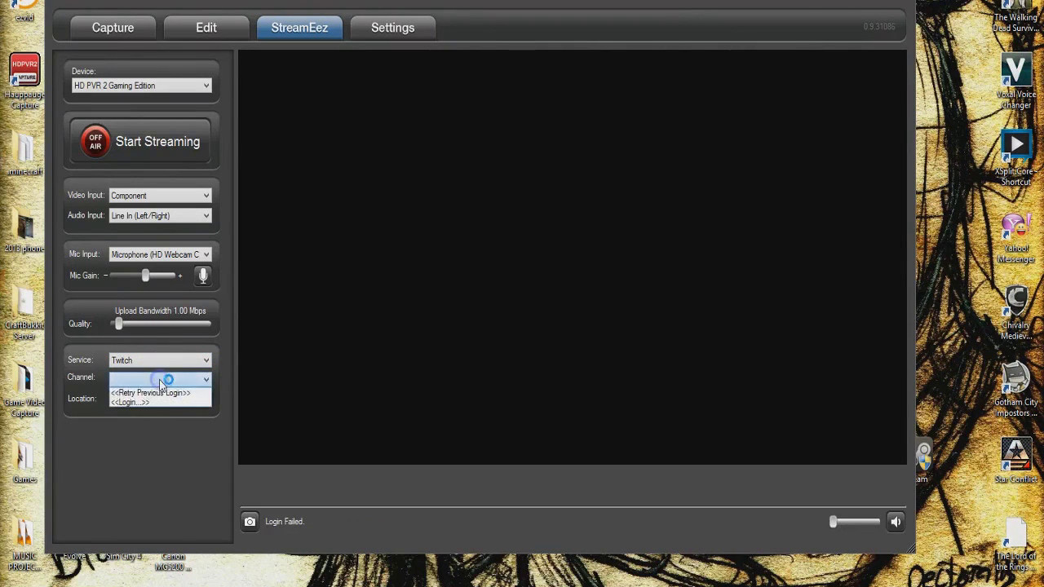
{"action": "left_click", "coordinate": [162, 395]}
{"action": "left_click", "coordinate": [168, 393]}
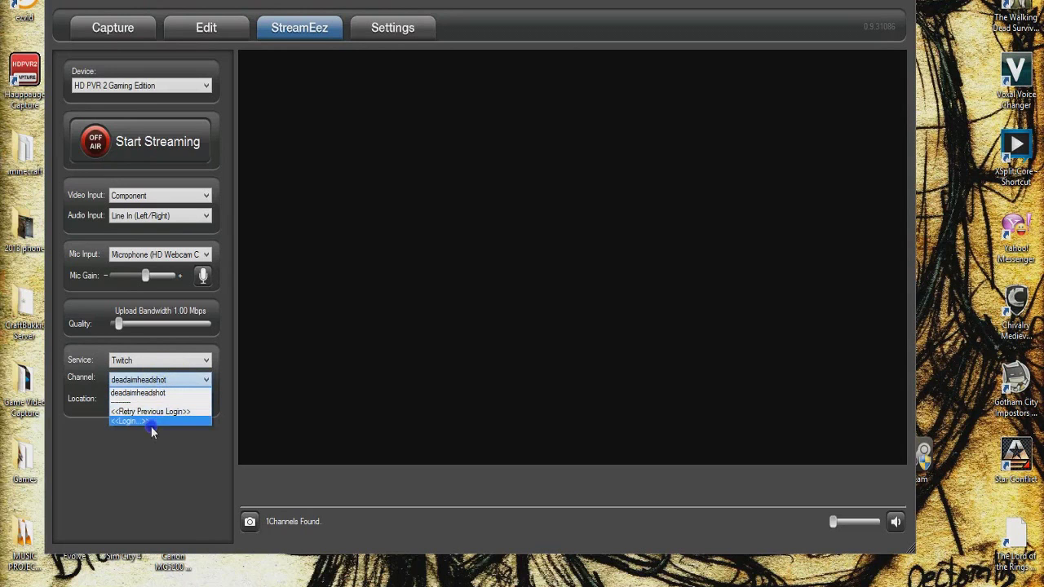
{"action": "left_click", "coordinate": [155, 422]}
{"action": "left_click", "coordinate": [206, 379]}
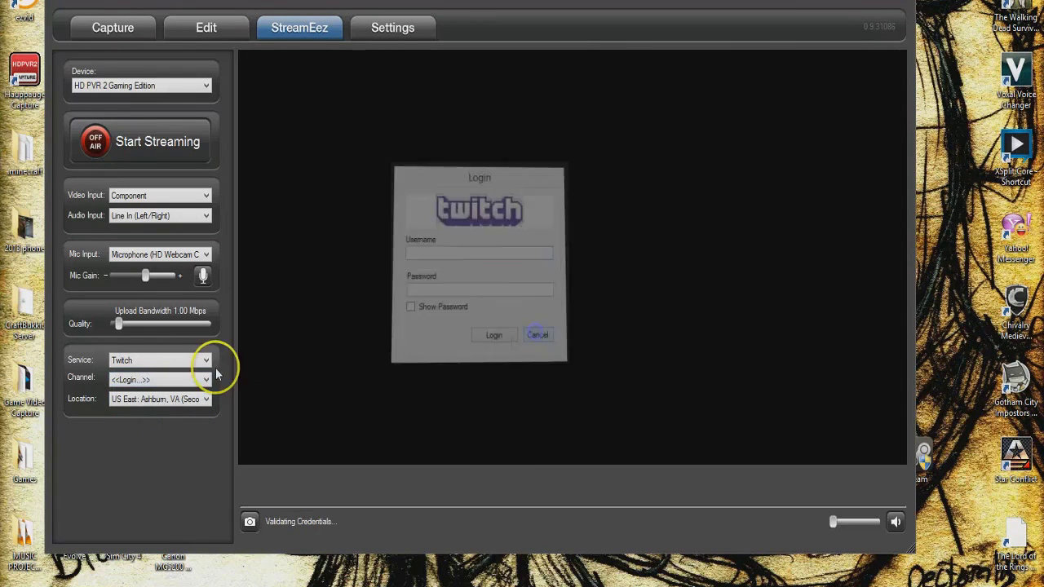
{"action": "left_click", "coordinate": [159, 393]}
{"action": "left_click", "coordinate": [151, 404]}
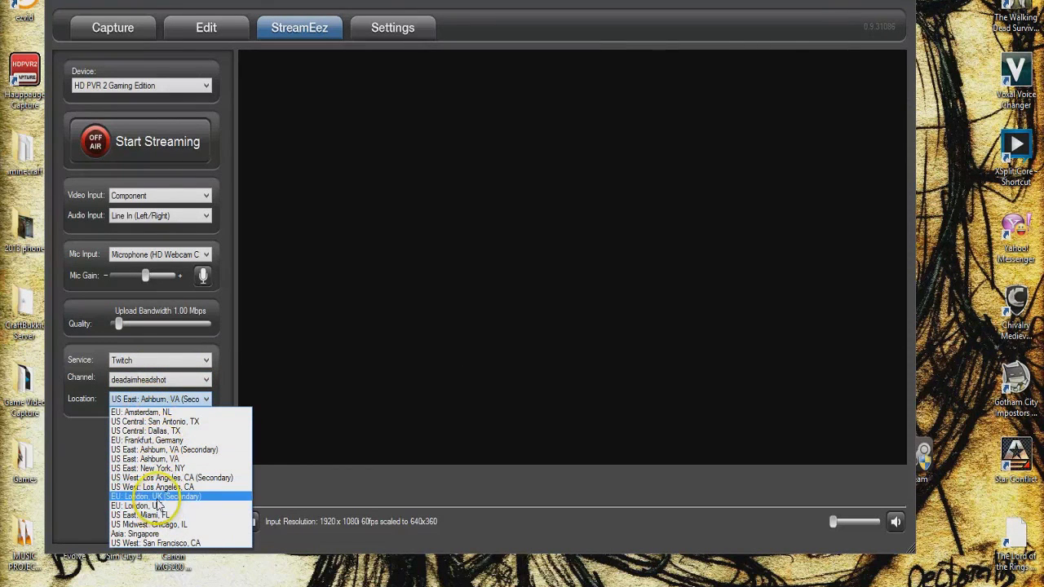
{"action": "left_click", "coordinate": [101, 454]}
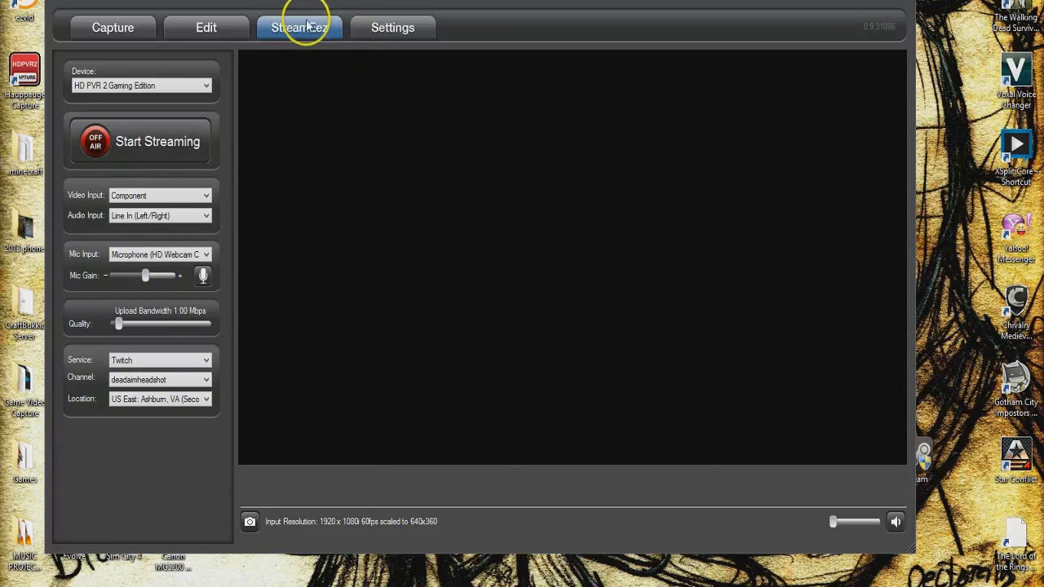
- Start choosing a new Recording Directory from the Settings tab
{"action": "left_click", "coordinate": [379, 28]}
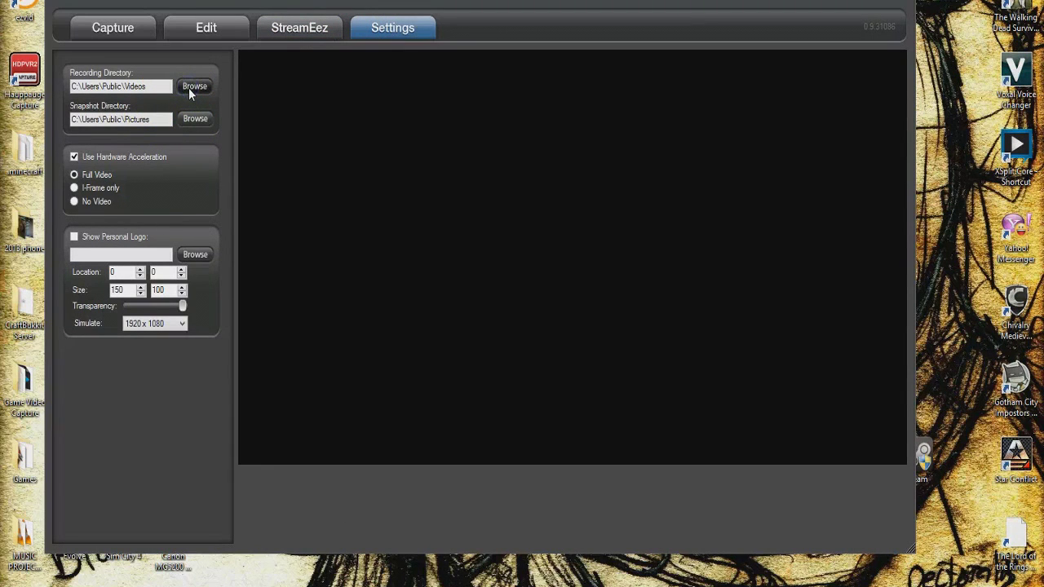
{"action": "left_click", "coordinate": [194, 86]}
{"action": "scroll", "coordinate": [517, 305], "scroll_direction": "down", "scroll_amount": 2}
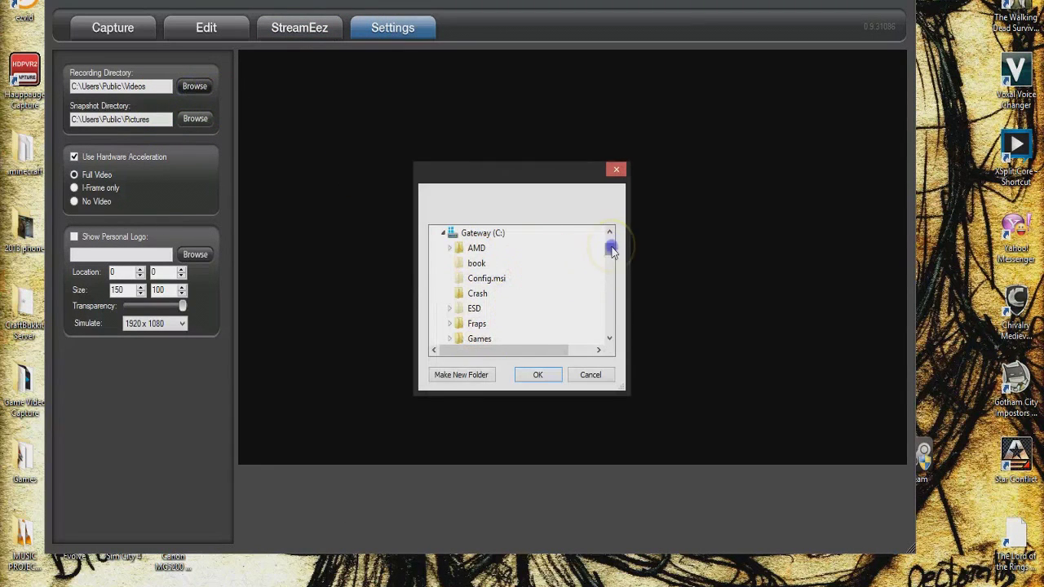
{"action": "mouse_move", "coordinate": [612, 251]}
{"action": "left_mouse_down"}
{"action": "mouse_move", "coordinate": [610, 298]}
{"action": "mouse_move", "coordinate": [609, 236]}
{"action": "left_mouse_up"}
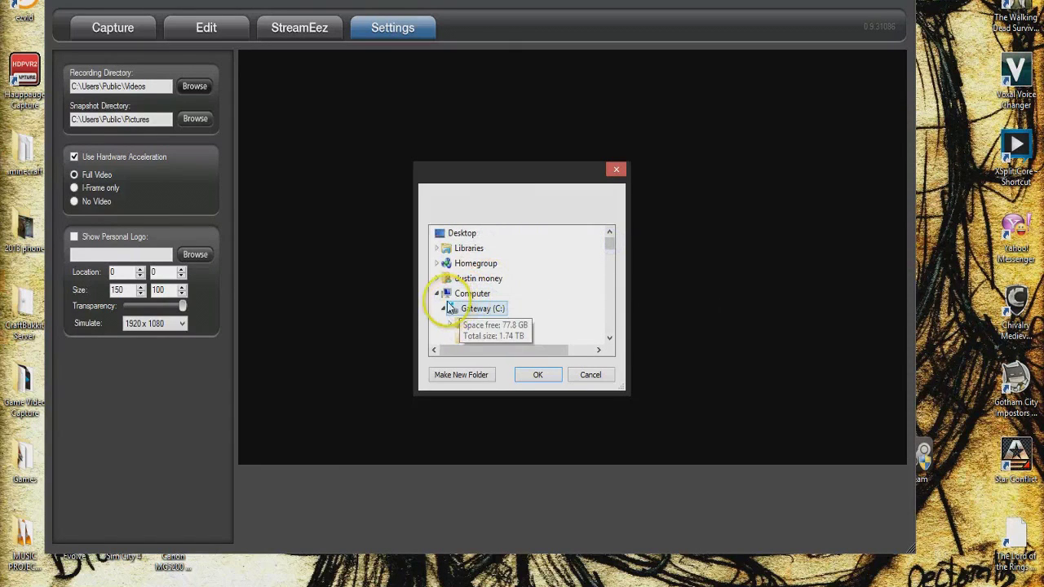
{"action": "left_click", "coordinate": [438, 269]}
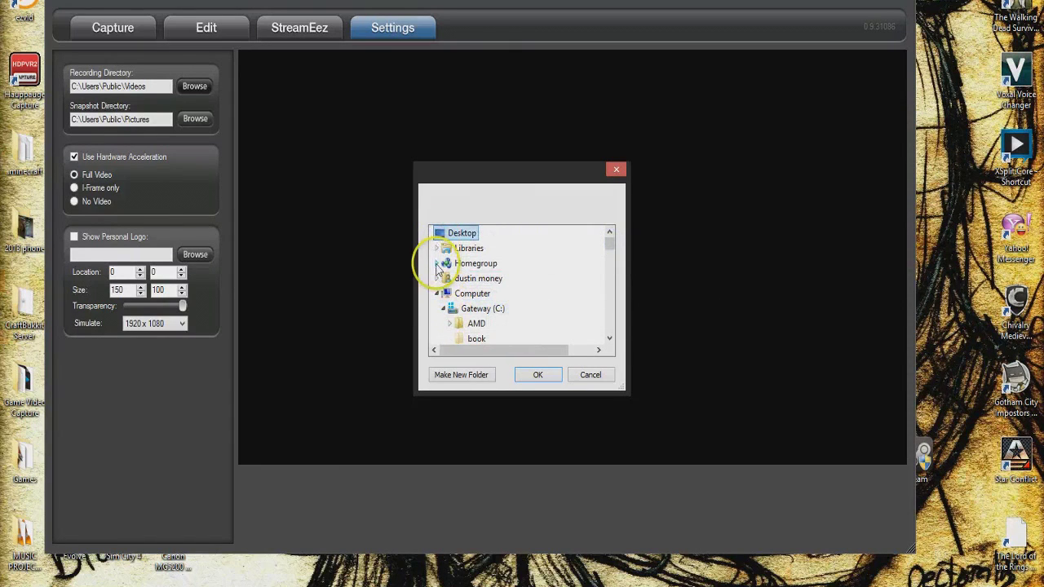
{"action": "left_click", "coordinate": [439, 294]}
- Save recordings to Desktop\Game Video Capture\PS3, set a desktop snapshot folder, and return to the browser
{"action": "left_click_drag", "start_coordinate": [609, 260], "coordinate": [608, 300]}
{"action": "left_click", "coordinate": [513, 306]}
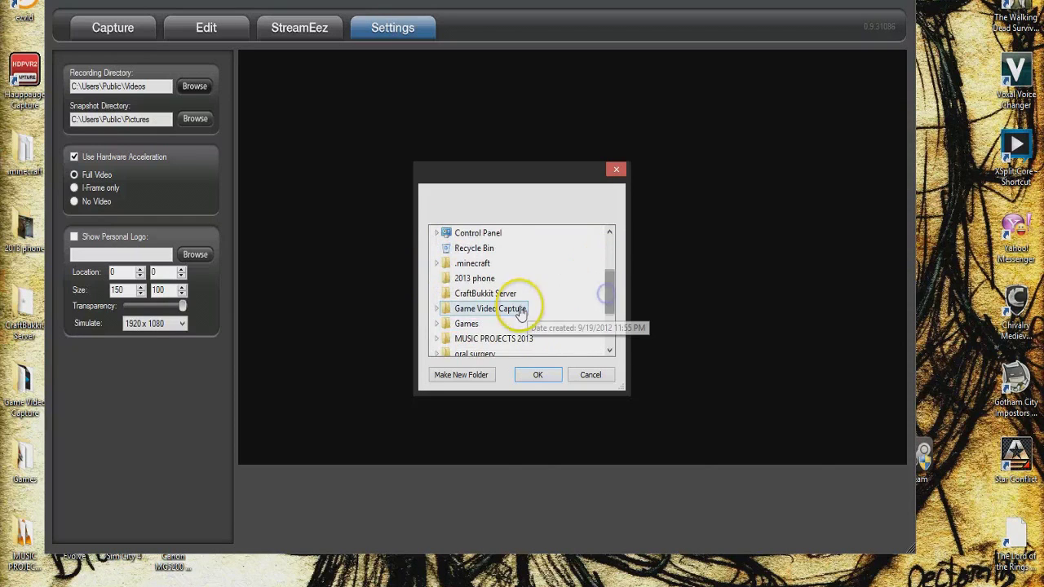
{"action": "left_click", "coordinate": [459, 323]}
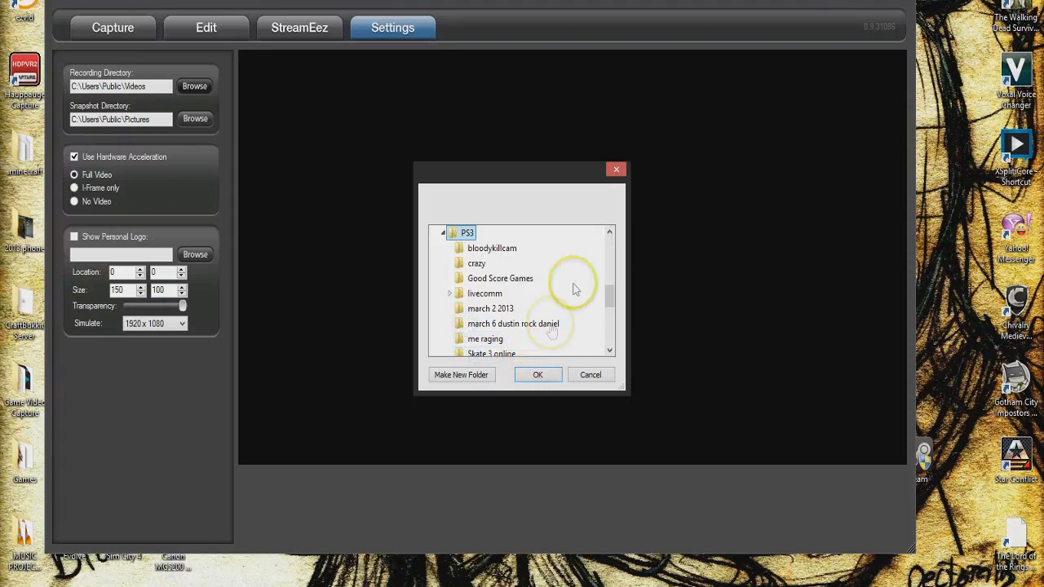
{"action": "left_click_drag", "start_coordinate": [607, 291], "coordinate": [607, 296]}
{"action": "left_click", "coordinate": [535, 380]}
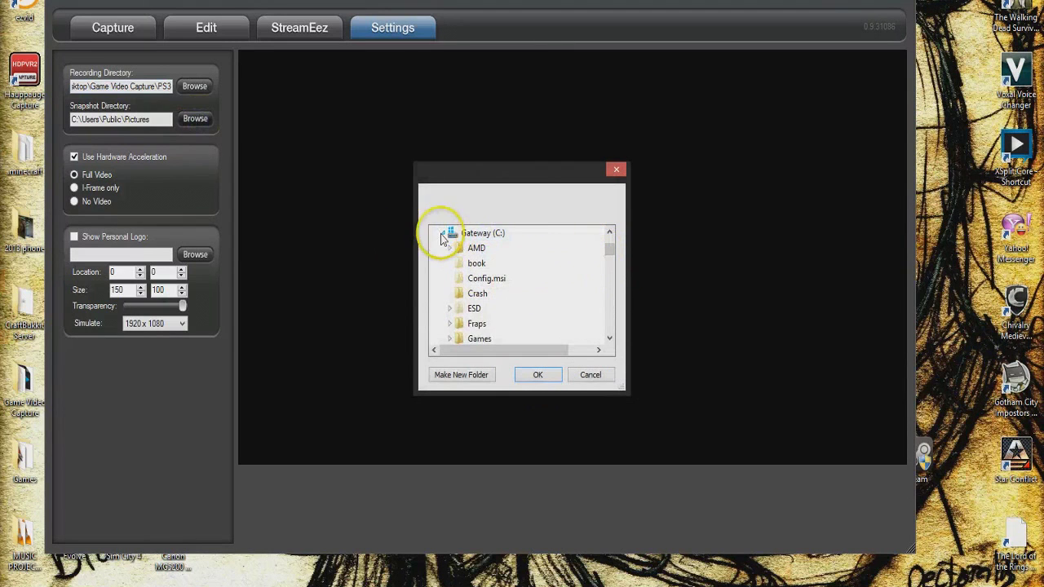
{"action": "left_click", "coordinate": [440, 233]}
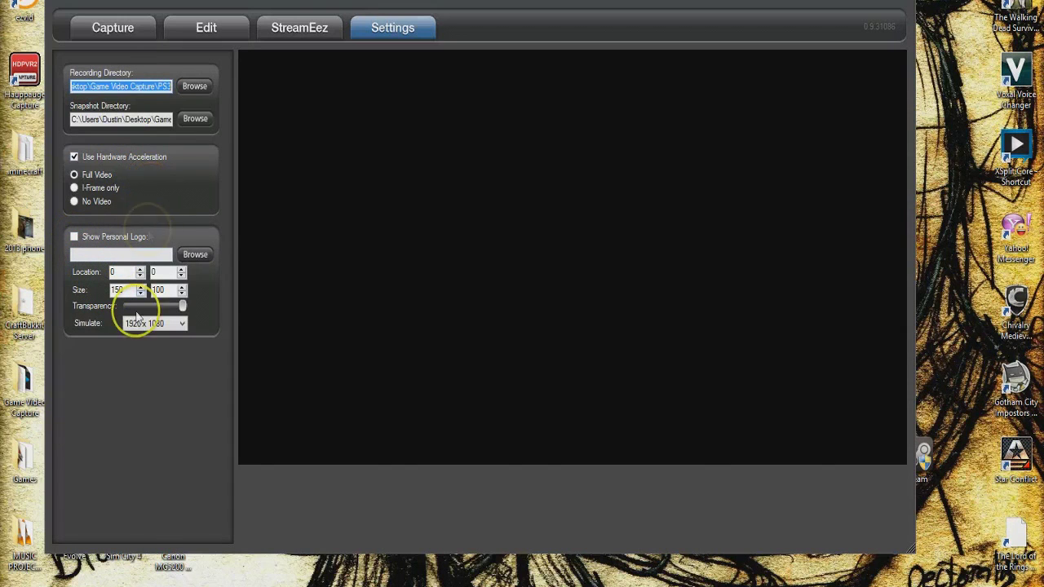
{"action": "left_click", "coordinate": [68, 584]}
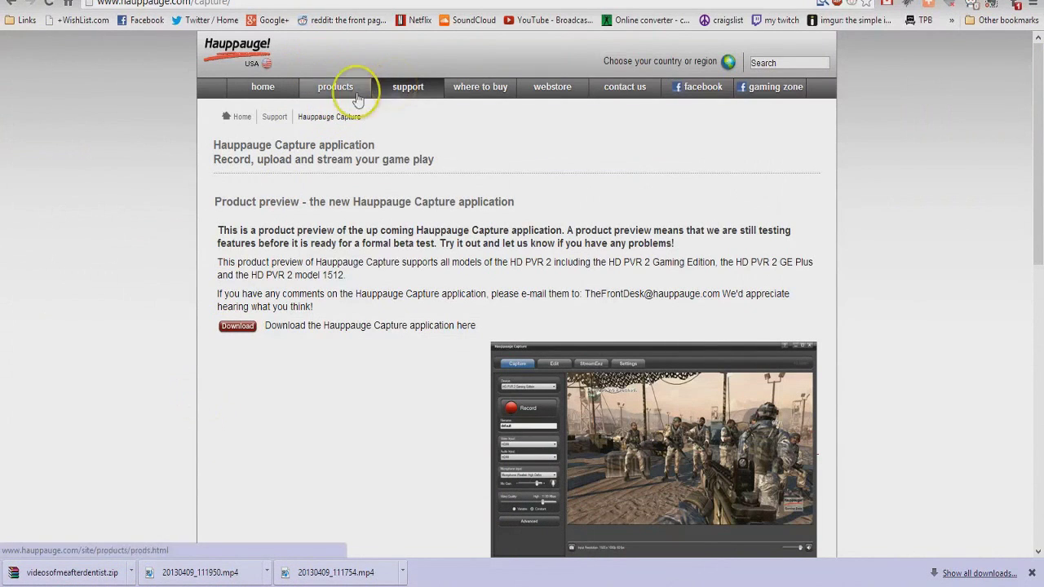
- Return to the HD PVR 2 support page and show its add-on software section
{"action": "left_click", "coordinate": [13, 3]}
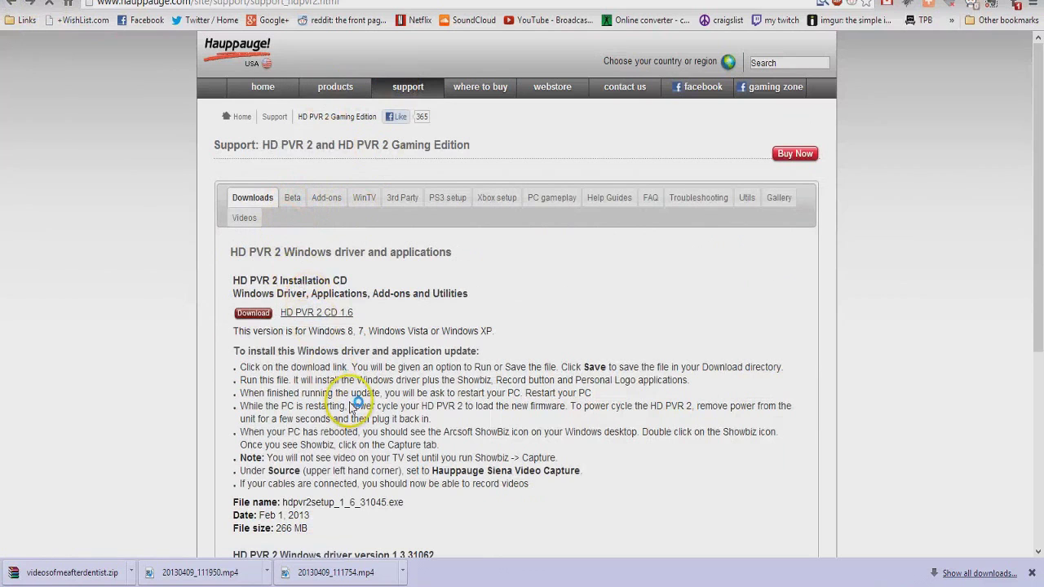
{"action": "scroll", "coordinate": [351, 403], "scroll_direction": "down", "scroll_amount": 5}
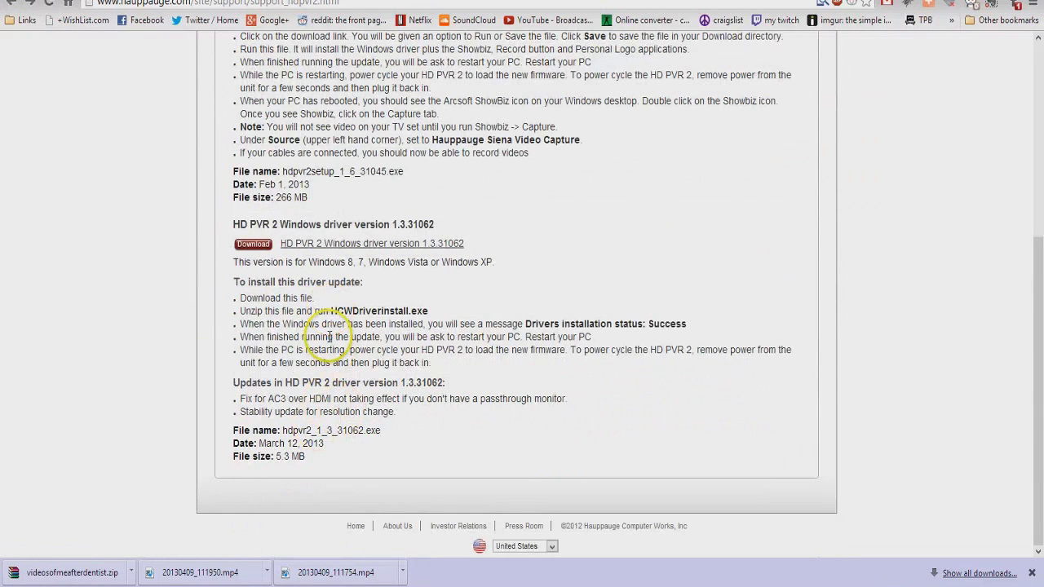
{"action": "scroll", "coordinate": [326, 227], "scroll_direction": "up", "scroll_amount": 5}
{"action": "left_click", "coordinate": [326, 198]}
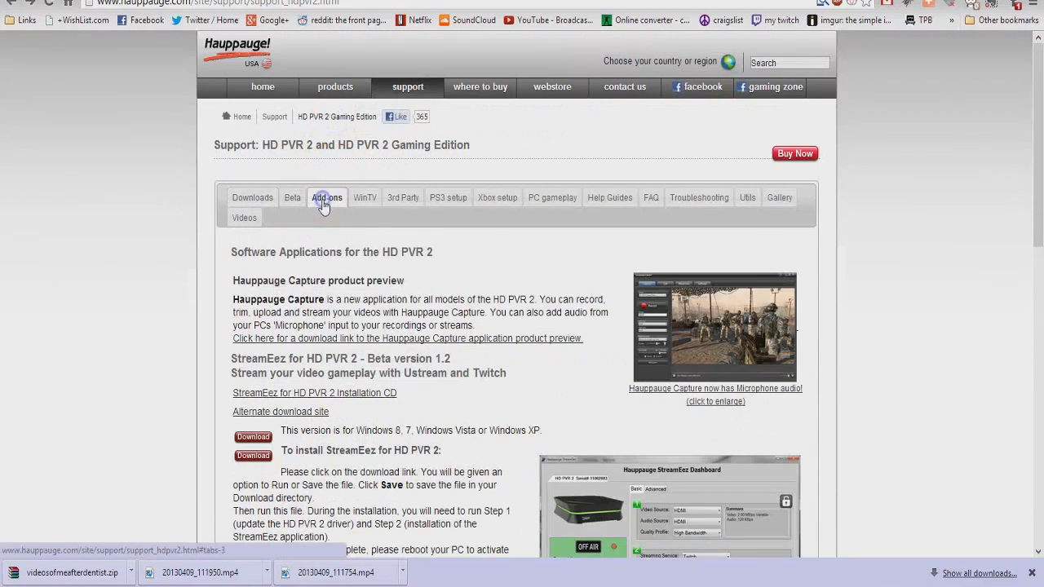
{"action": "scroll", "coordinate": [326, 343], "scroll_direction": "down", "scroll_amount": 2}
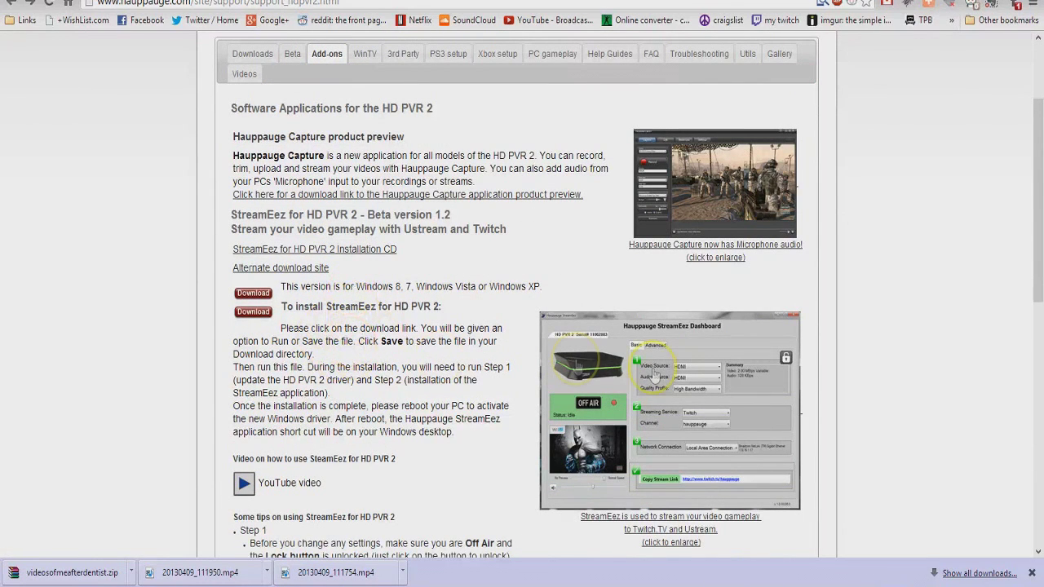
- View the enlarged StreamEez and Hauppauge Capture screenshots, then scroll to the Personal Logo section
{"action": "left_click", "coordinate": [699, 435]}
{"action": "left_click", "coordinate": [862, 377]}
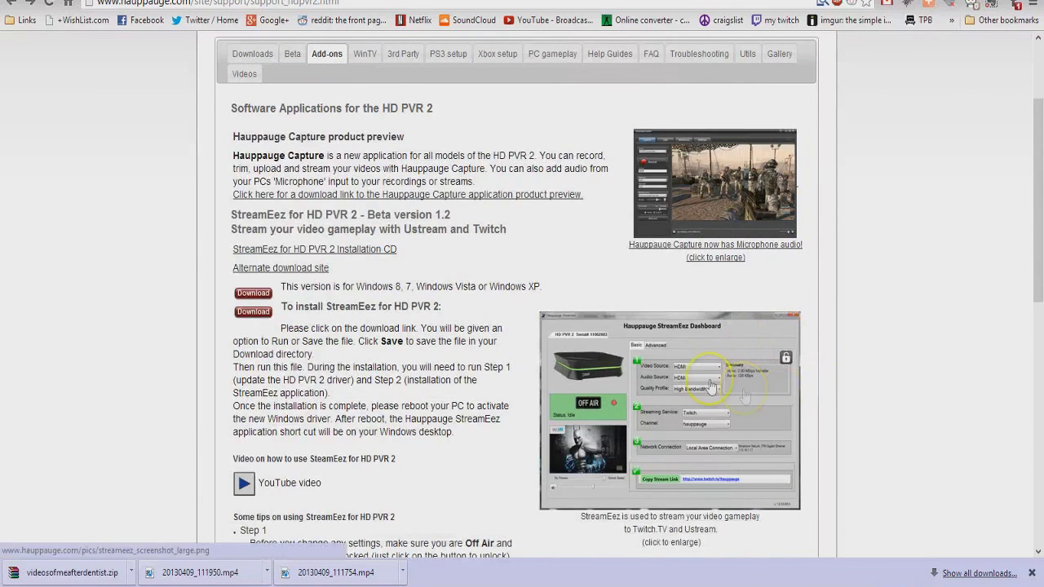
{"action": "left_click", "coordinate": [711, 387]}
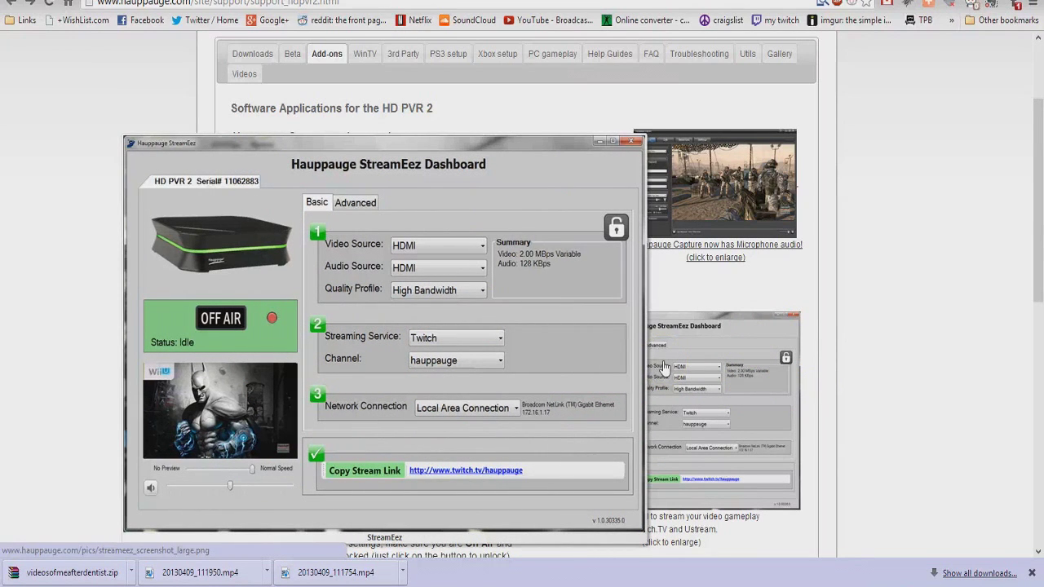
{"action": "left_click", "coordinate": [505, 340]}
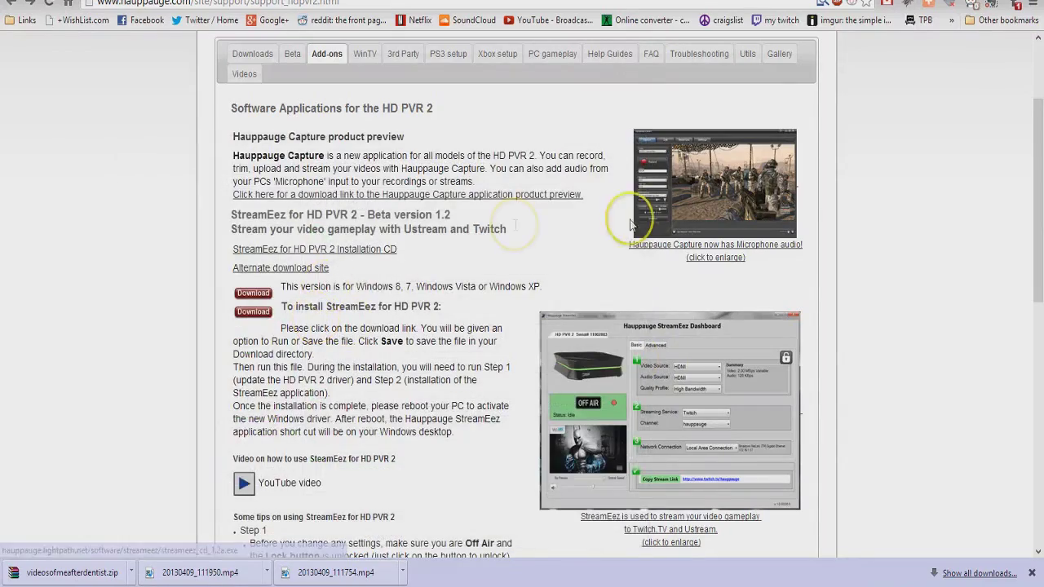
{"action": "left_click", "coordinate": [690, 181]}
{"action": "left_click", "coordinate": [853, 266]}
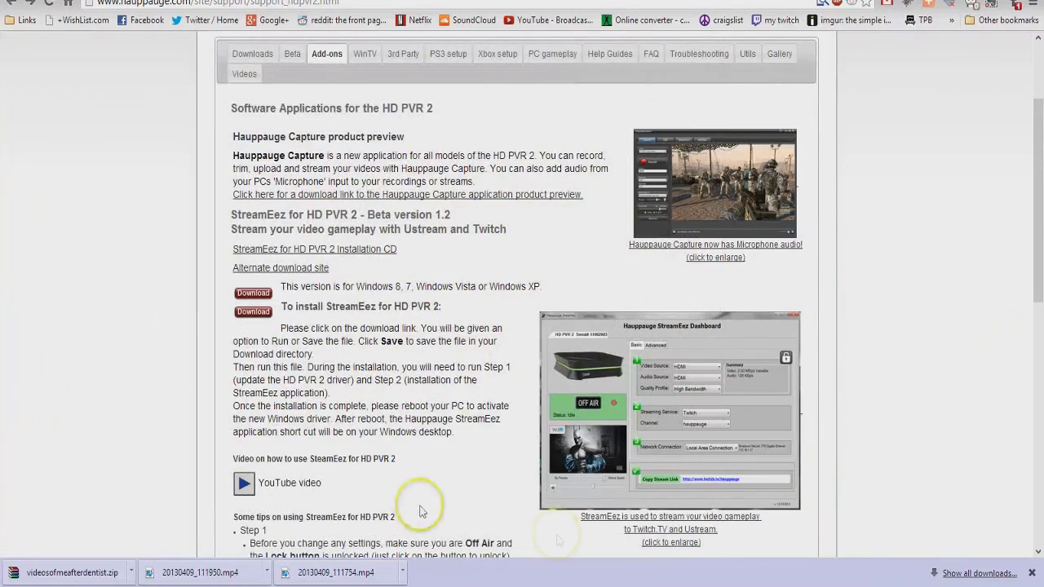
{"action": "left_click", "coordinate": [776, 195]}
{"action": "left_click", "coordinate": [775, 200]}
{"action": "scroll", "coordinate": [279, 338], "scroll_direction": "down", "scroll_amount": 5}
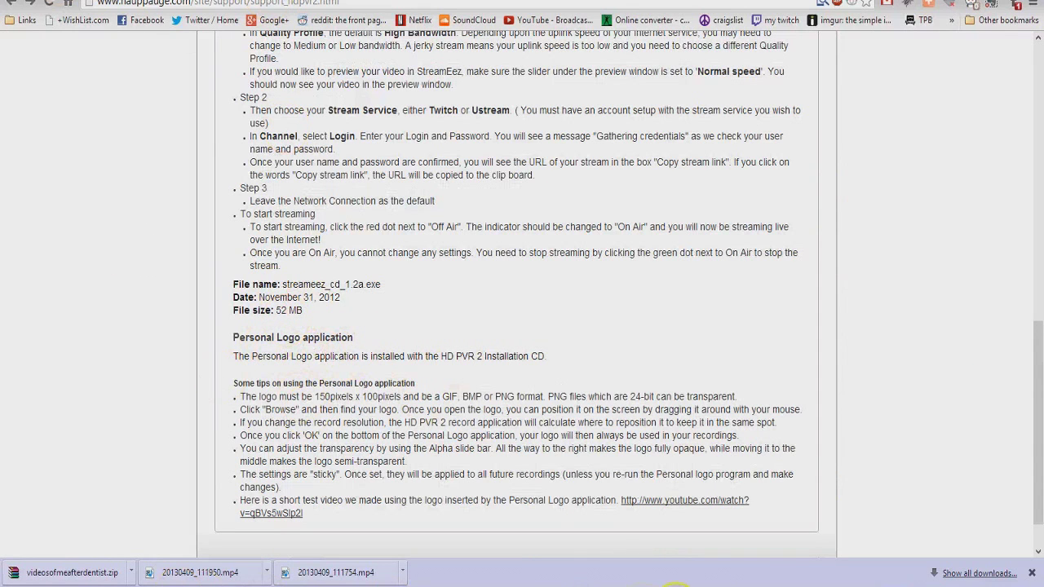
- Enable Show Personal Logo with a 1920 x 1080 simulated resolution, then go to StreamEez
{"action": "left_click", "coordinate": [702, 585]}
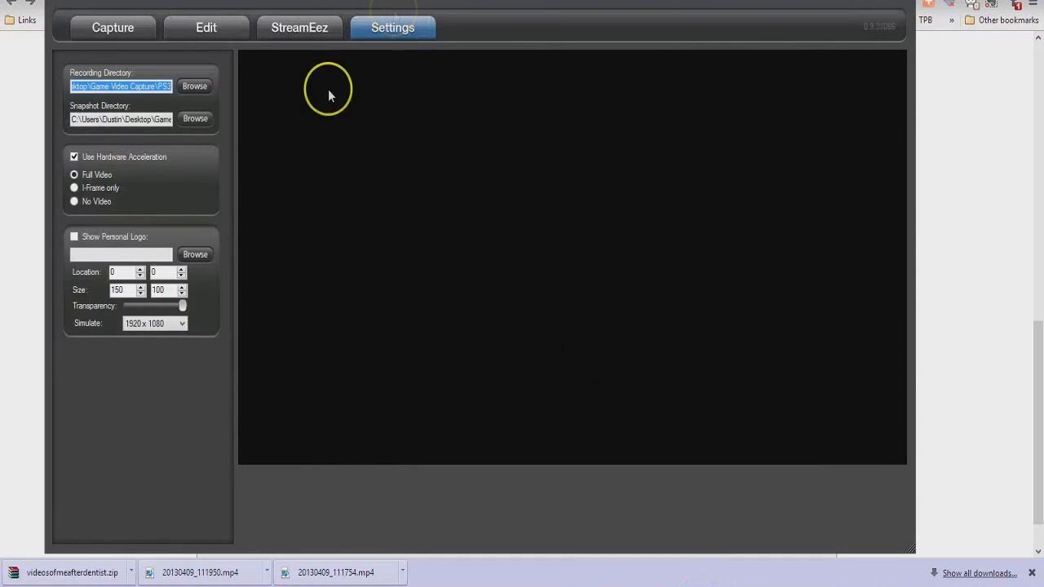
{"action": "left_click", "coordinate": [74, 236]}
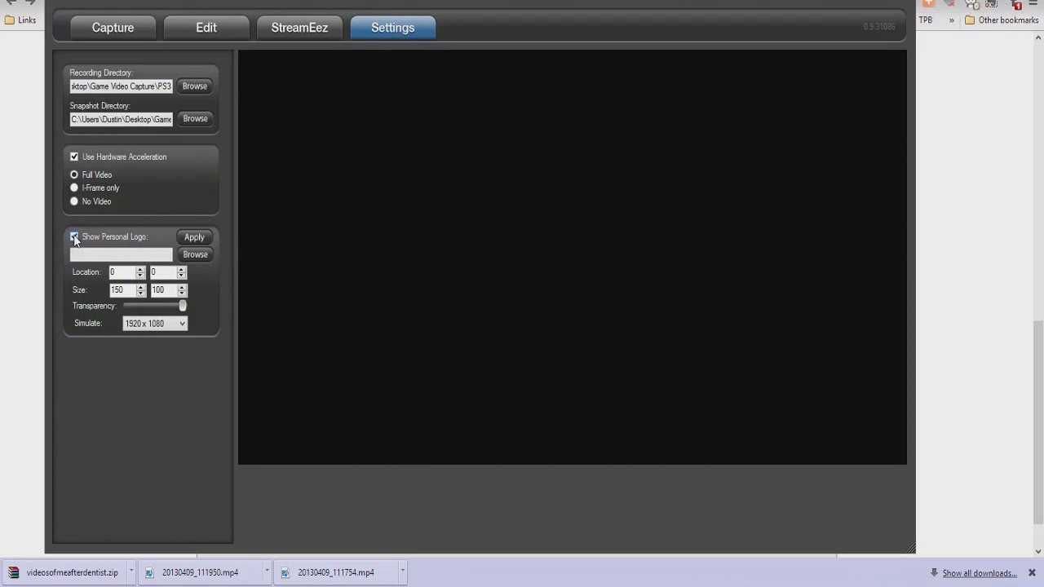
{"action": "left_click", "coordinate": [192, 330]}
{"action": "left_click", "coordinate": [174, 326]}
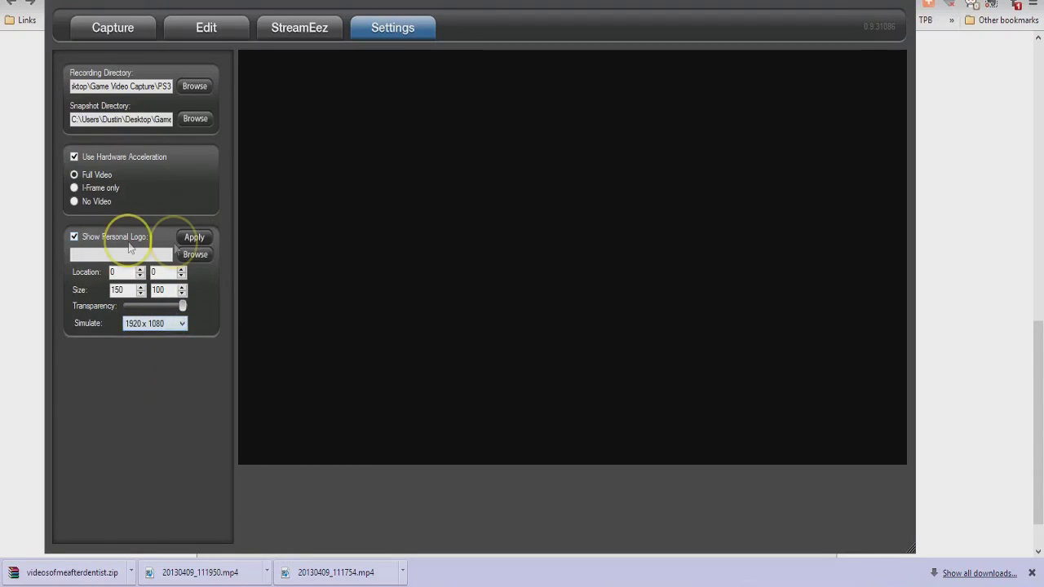
{"action": "left_click", "coordinate": [74, 238]}
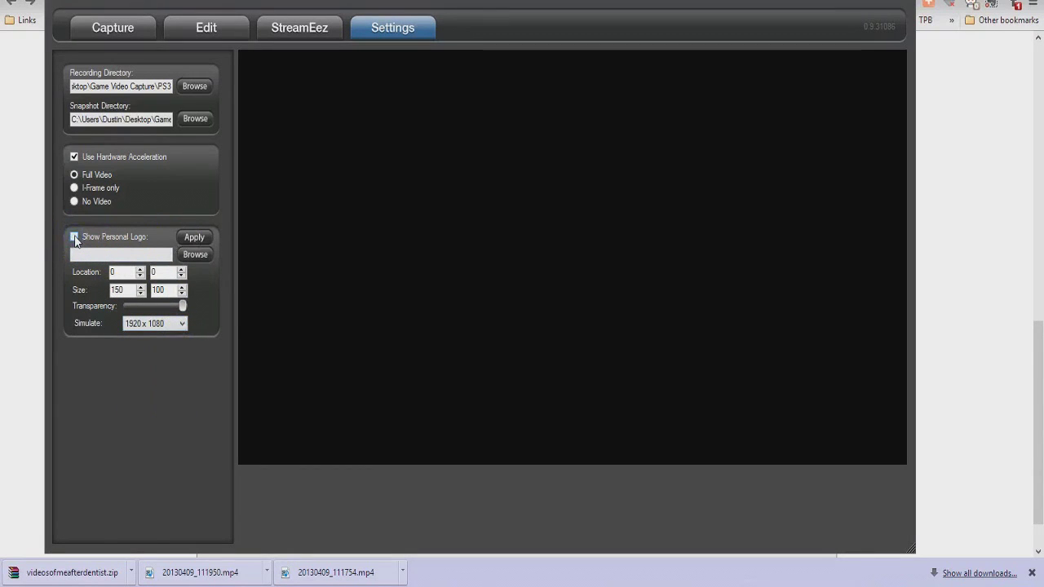
{"action": "left_click", "coordinate": [282, 28]}
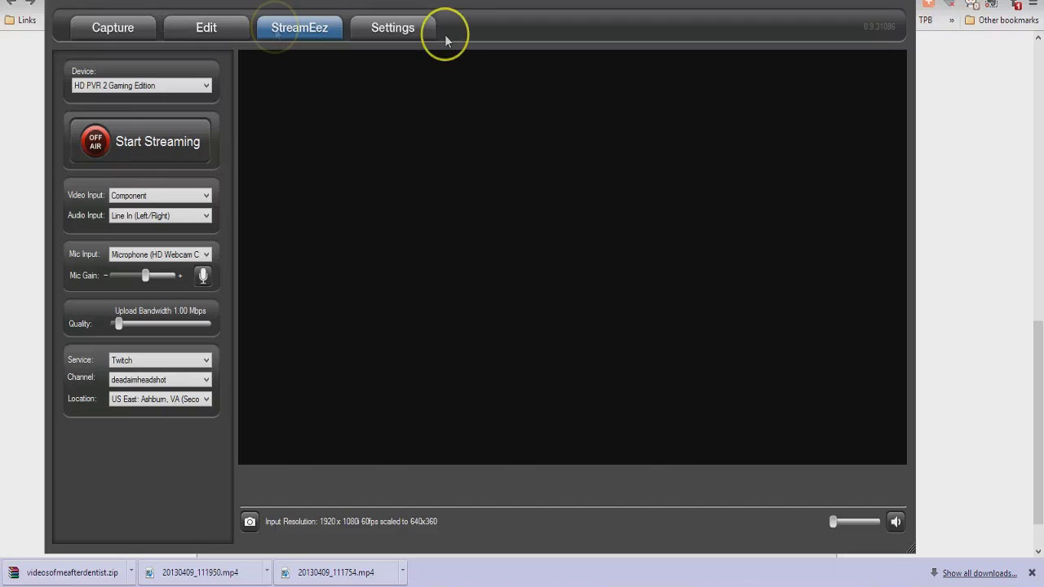
- Switch among the Capture, Edit and StreamEez tabs to check the PS3 preview and recordings
{"action": "left_click", "coordinate": [127, 41]}
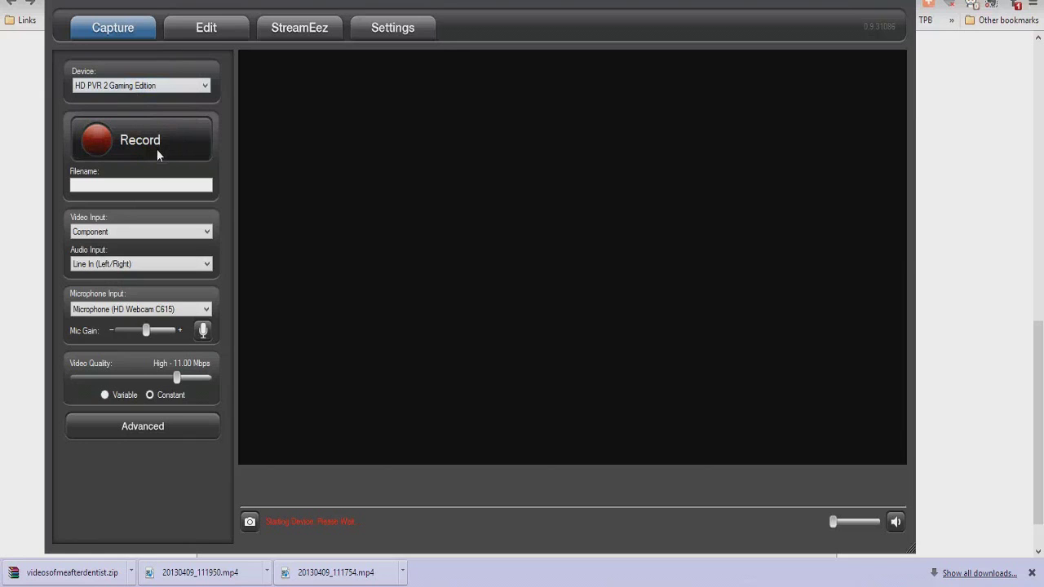
{"action": "left_click", "coordinate": [153, 51]}
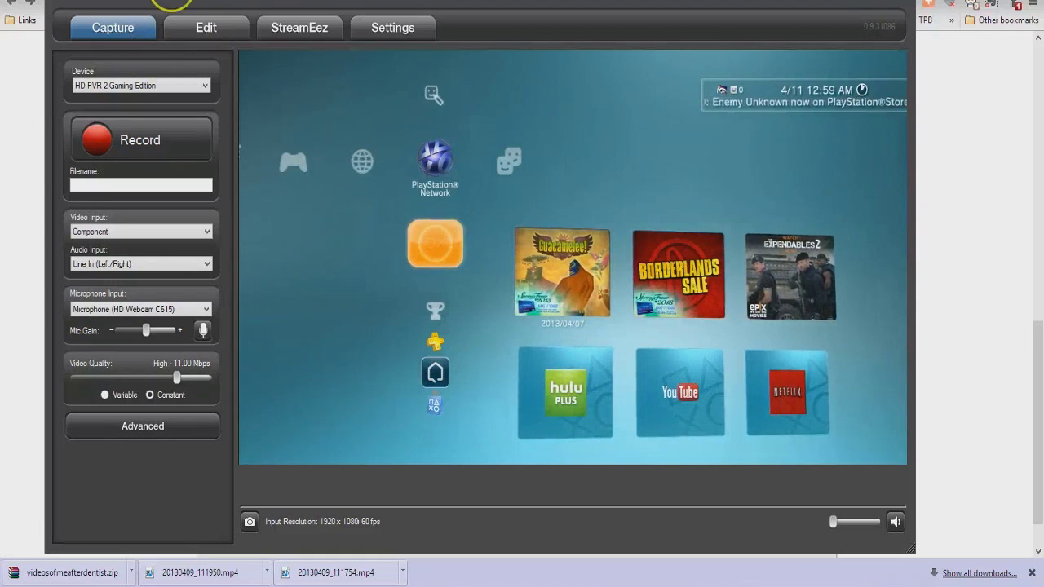
{"action": "left_click", "coordinate": [203, 29]}
{"action": "left_click", "coordinate": [269, 30]}
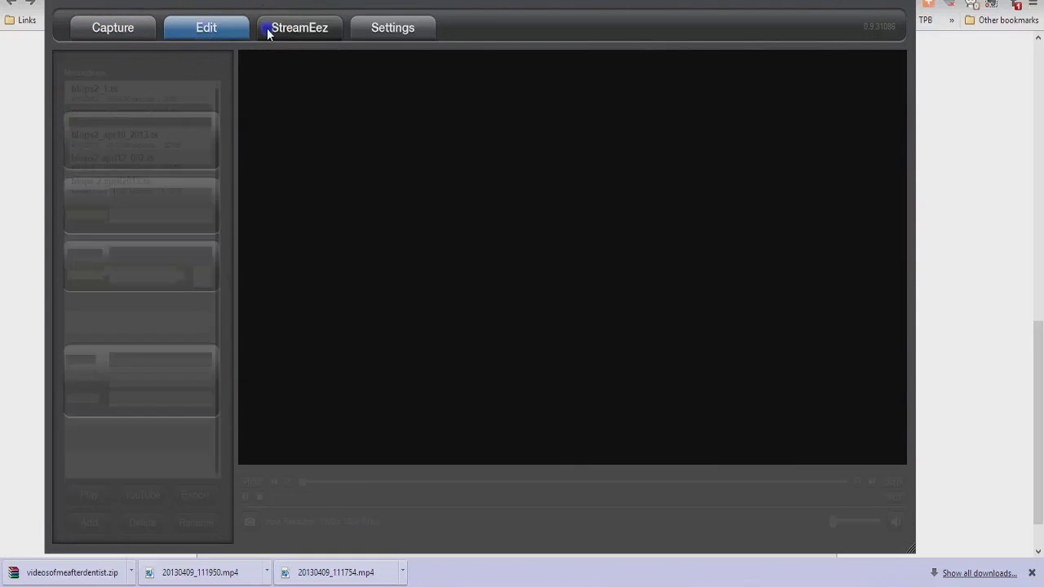
{"action": "left_click", "coordinate": [209, 33]}
{"action": "left_click", "coordinate": [130, 32]}
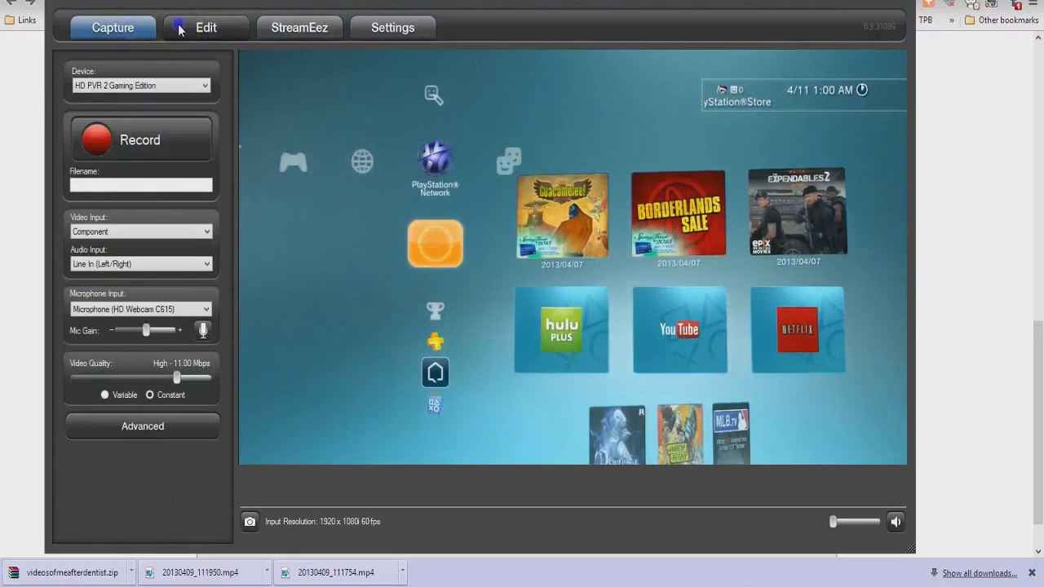
{"action": "left_click", "coordinate": [188, 26]}
- Cycle through the tabs again, end on the Capture preview, and minimize Hauppauge Capture
{"action": "left_click", "coordinate": [273, 25]}
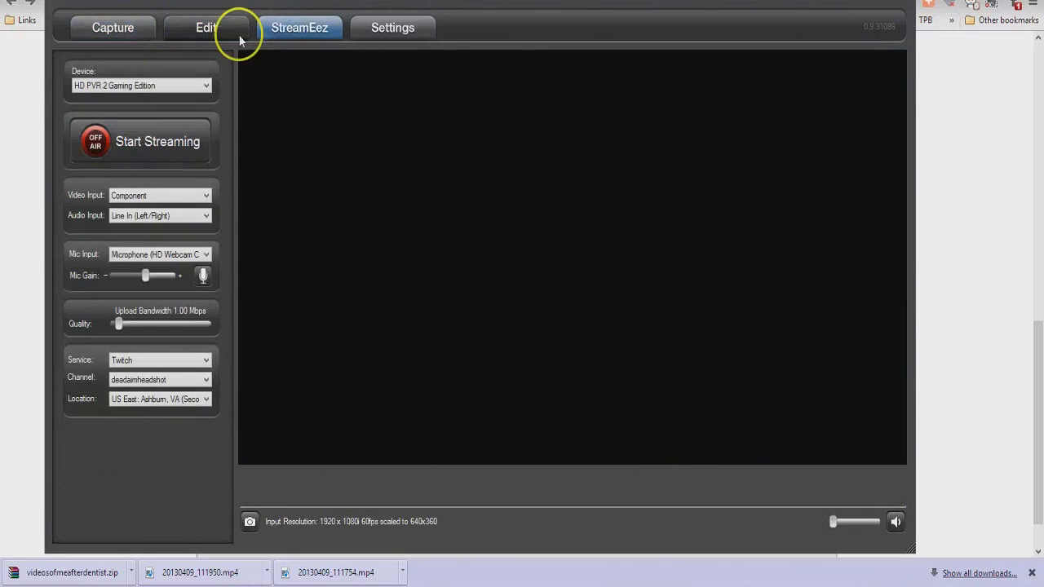
{"action": "left_click", "coordinate": [128, 31]}
{"action": "left_click", "coordinate": [354, 27]}
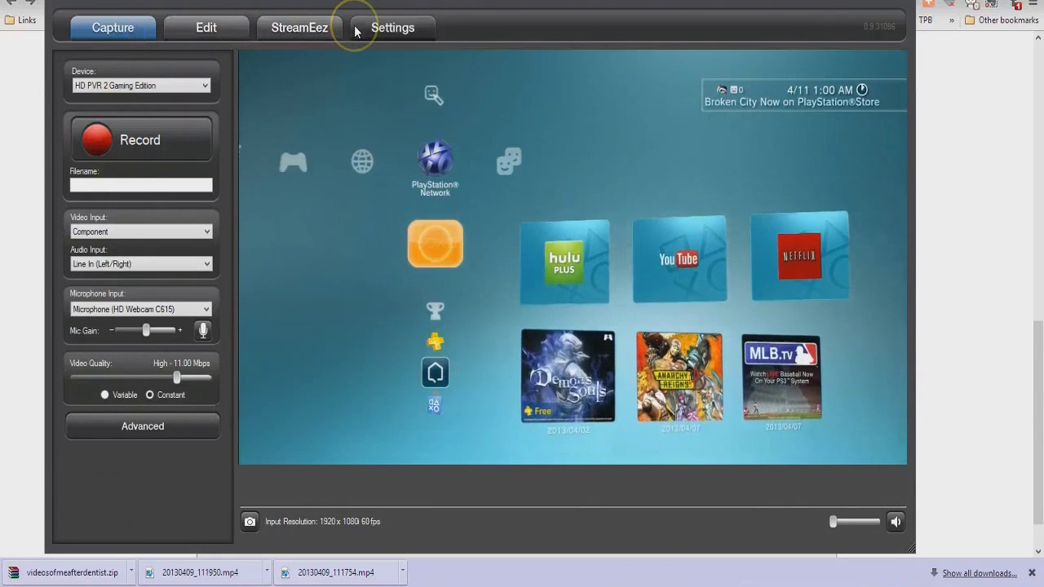
{"action": "left_click", "coordinate": [326, 28]}
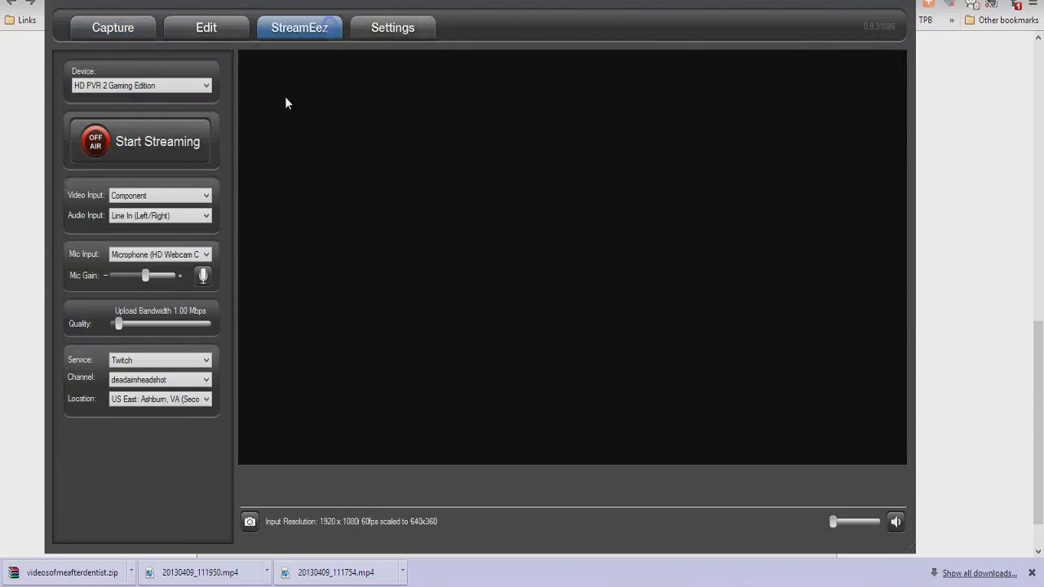
{"action": "left_click", "coordinate": [106, 28]}
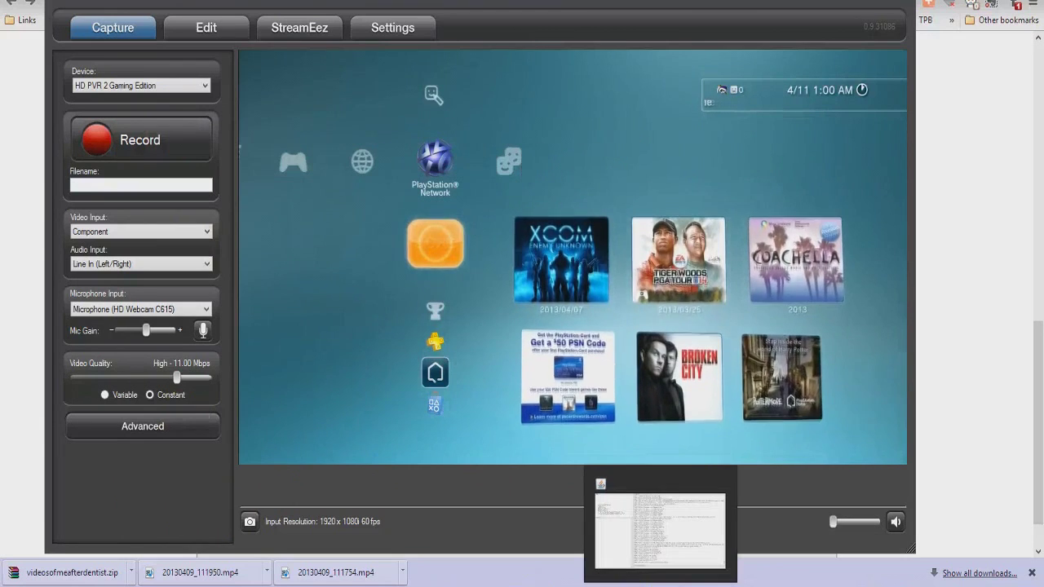
{"action": "mouse_move", "coordinate": [257, 579]}
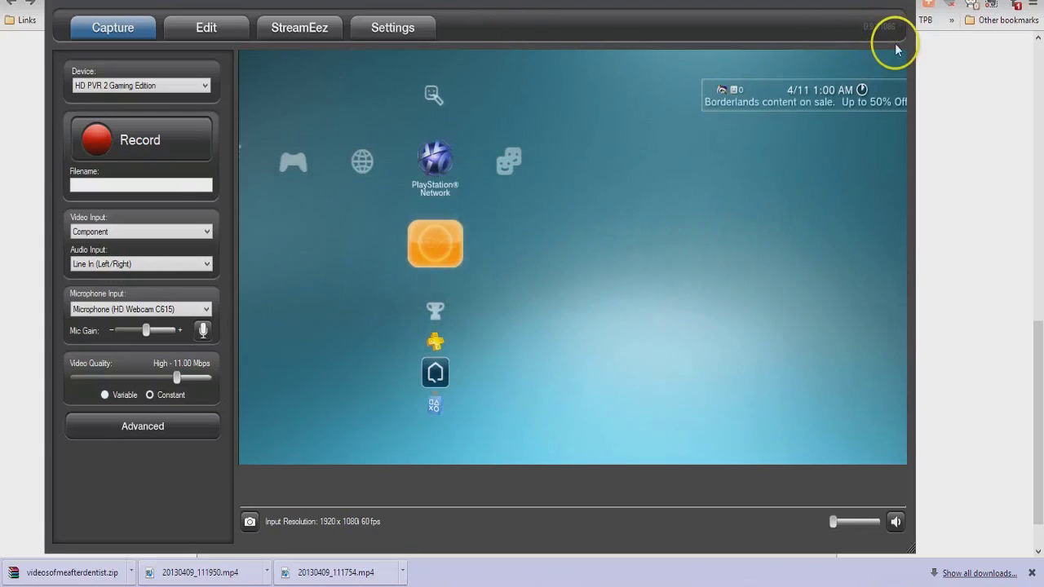
{"action": "left_click", "coordinate": [856, 2]}
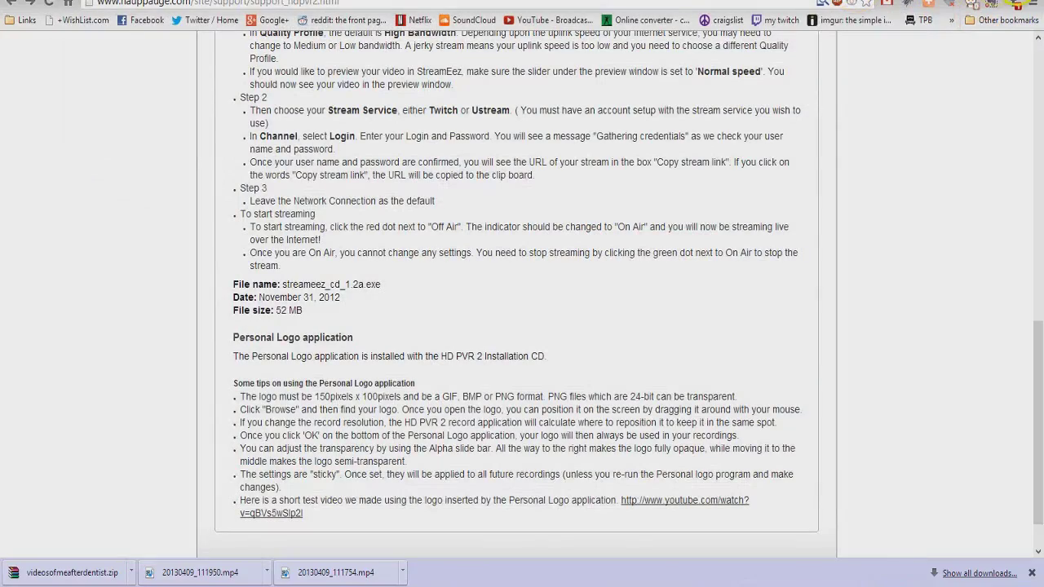
- Restore Hauppauge Capture, keep the HD Webcam C615 microphone input and raise its Mic Gain
{"action": "left_click", "coordinate": [1008, 3]}
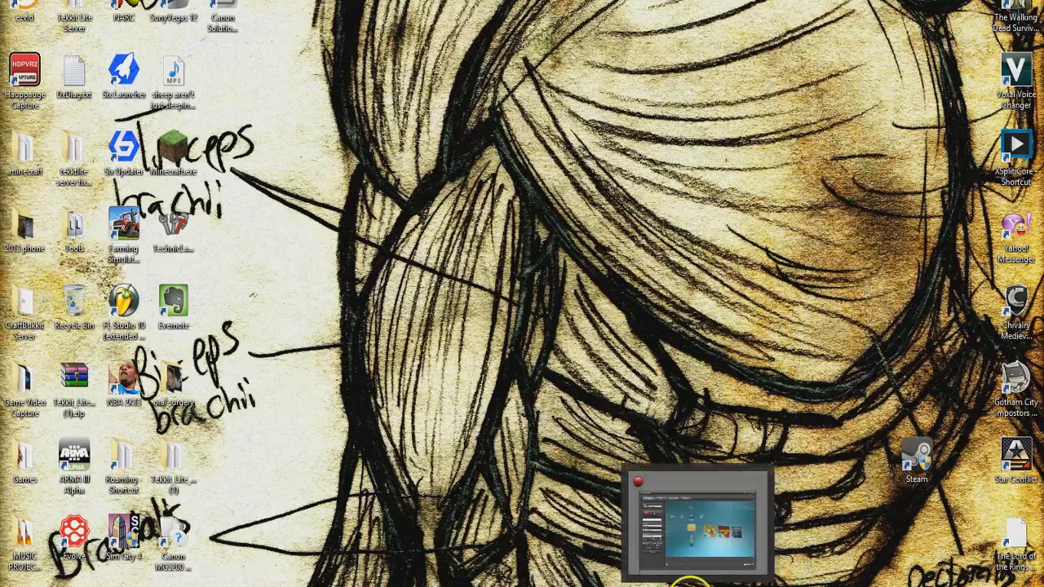
{"action": "left_click", "coordinate": [652, 518]}
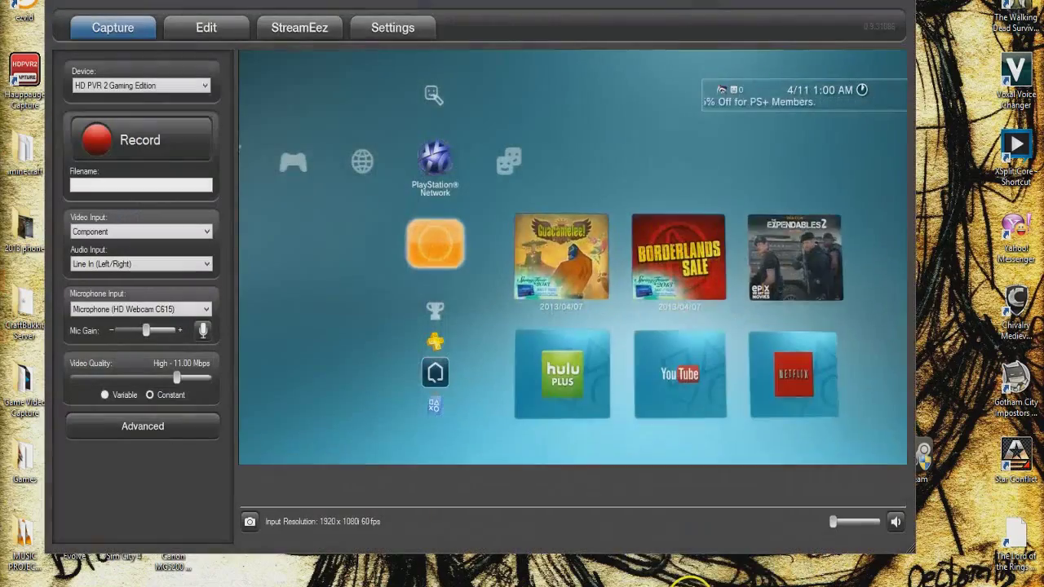
{"action": "left_click", "coordinate": [114, 310]}
{"action": "left_click", "coordinate": [118, 323]}
{"action": "left_click", "coordinate": [157, 335]}
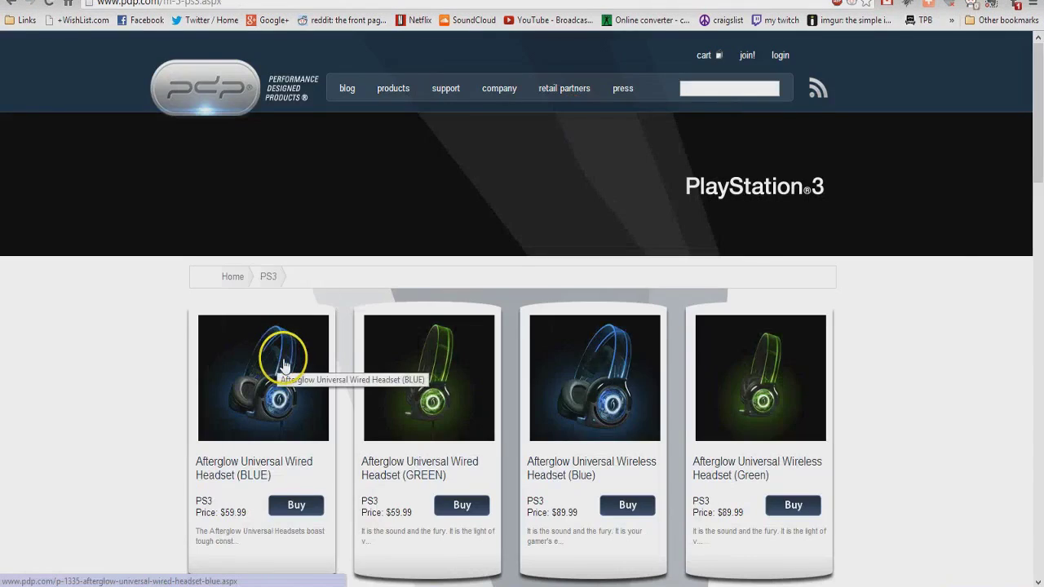
{"action": "scroll", "coordinate": [277, 363], "scroll_direction": "down", "scroll_amount": 1}
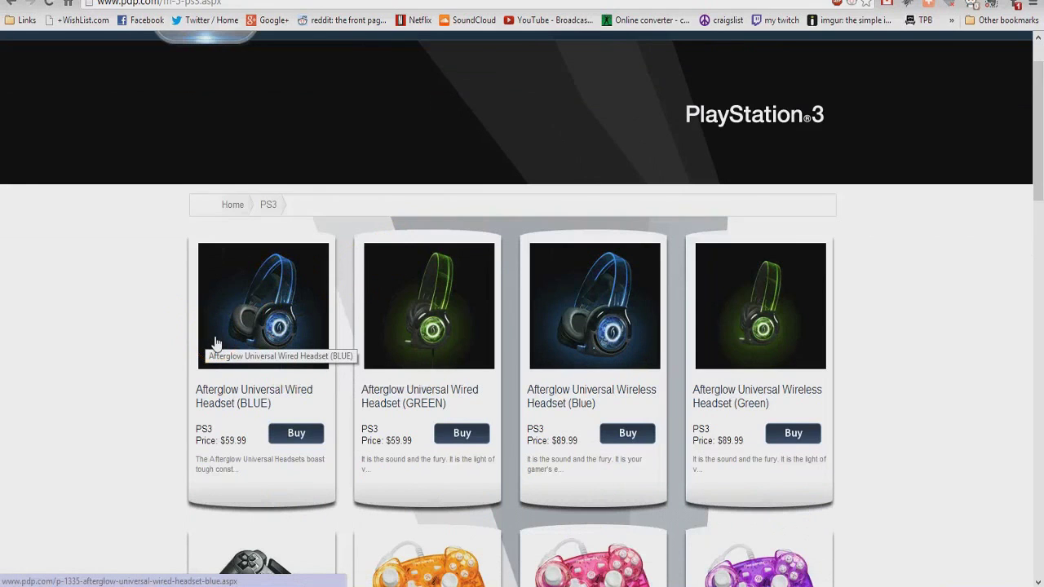
{"action": "scroll", "coordinate": [216, 343], "scroll_direction": "down", "scroll_amount": 1}
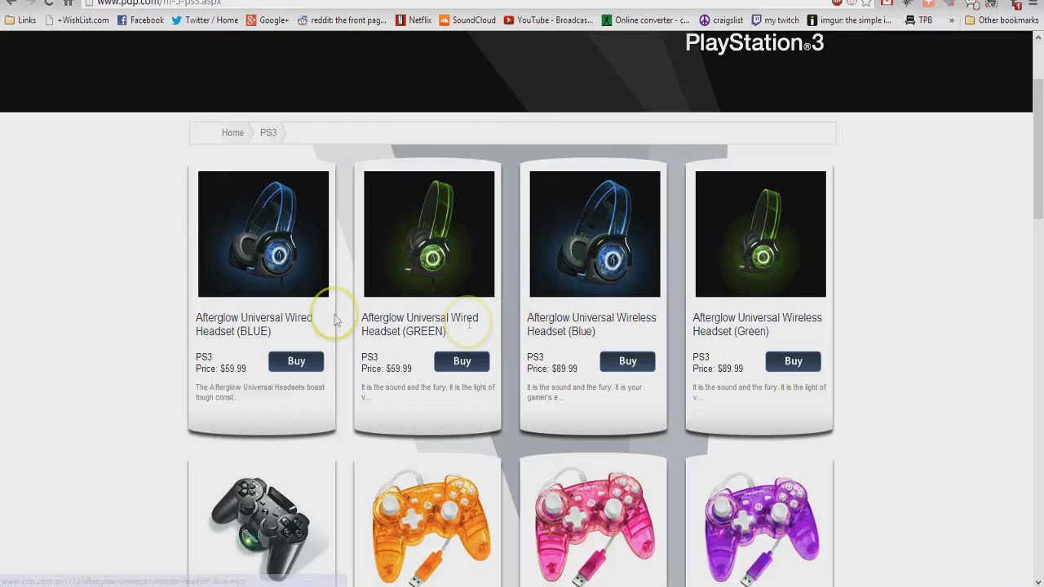
{"action": "left_click", "coordinate": [246, 284]}
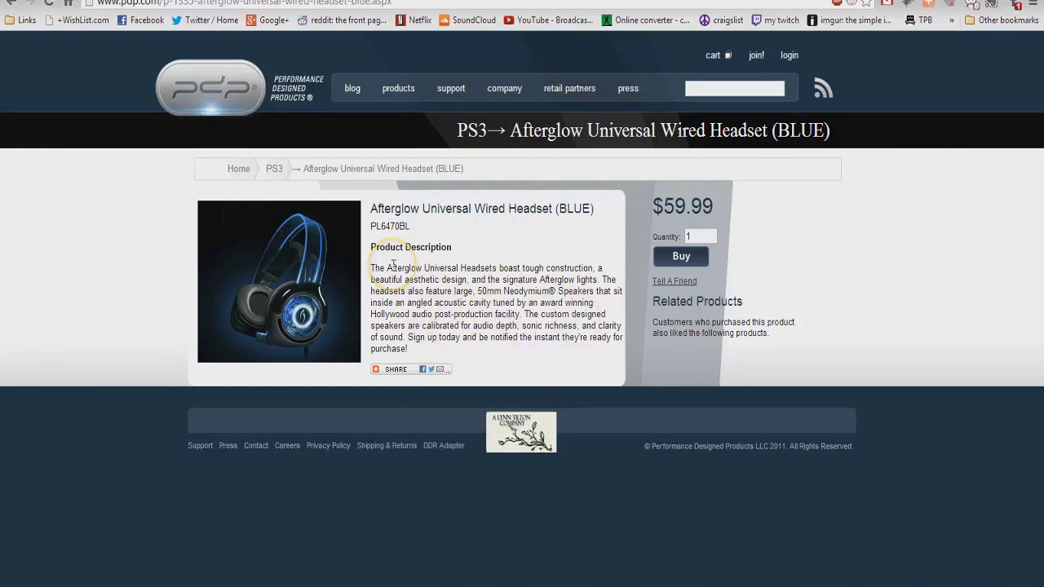
{"action": "left_click", "coordinate": [16, 7]}
{"action": "scroll", "coordinate": [111, 306], "scroll_direction": "down", "scroll_amount": 3}
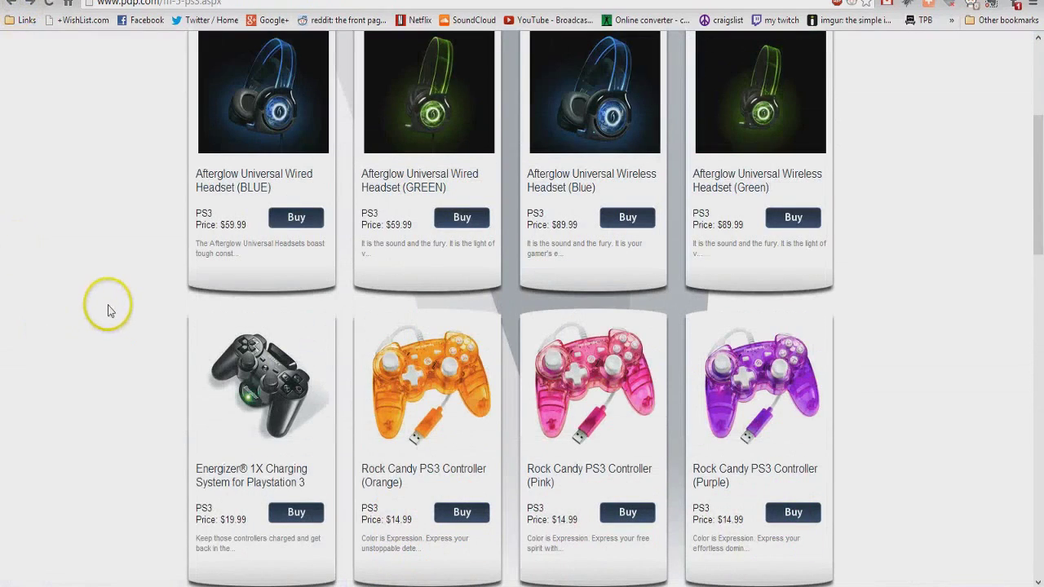
{"action": "scroll", "coordinate": [184, 149], "scroll_direction": "down", "scroll_amount": 1}
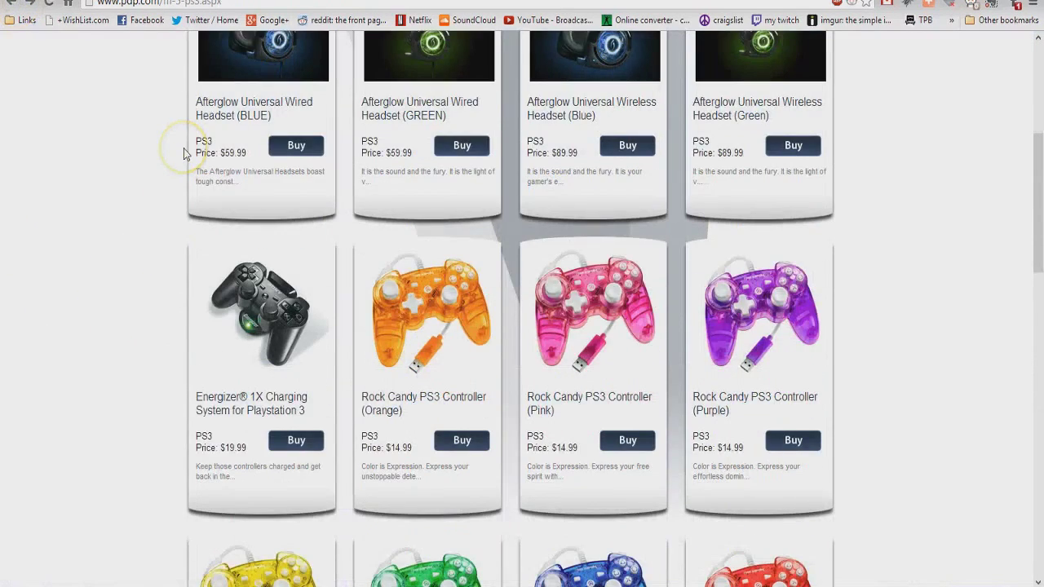
{"action": "scroll", "coordinate": [184, 148], "scroll_direction": "up", "scroll_amount": 3}
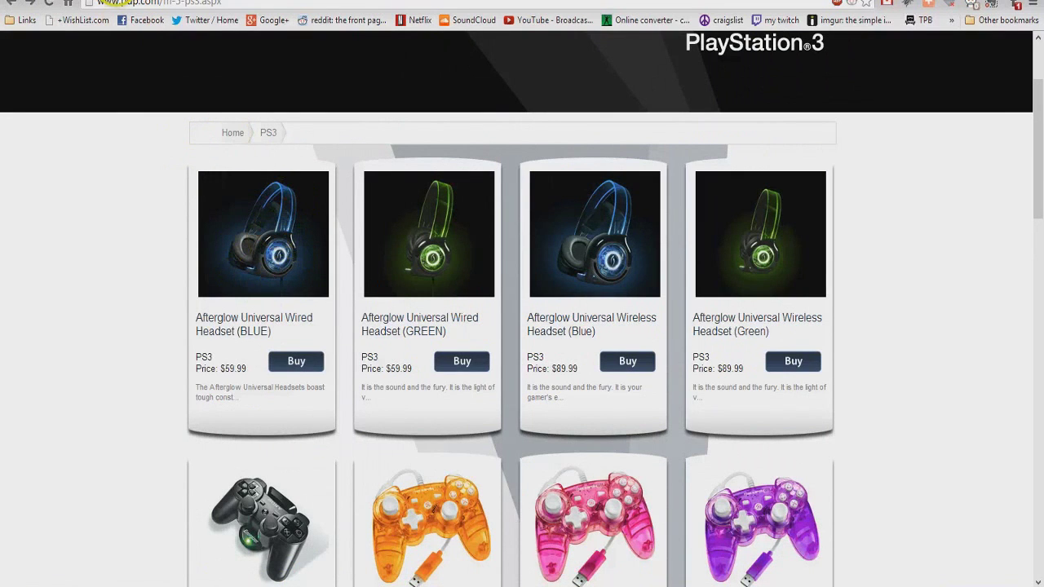
- Open a new Chrome tab with Ctrl+T for searching
{"action": "key", "text": "ctrl+t"}
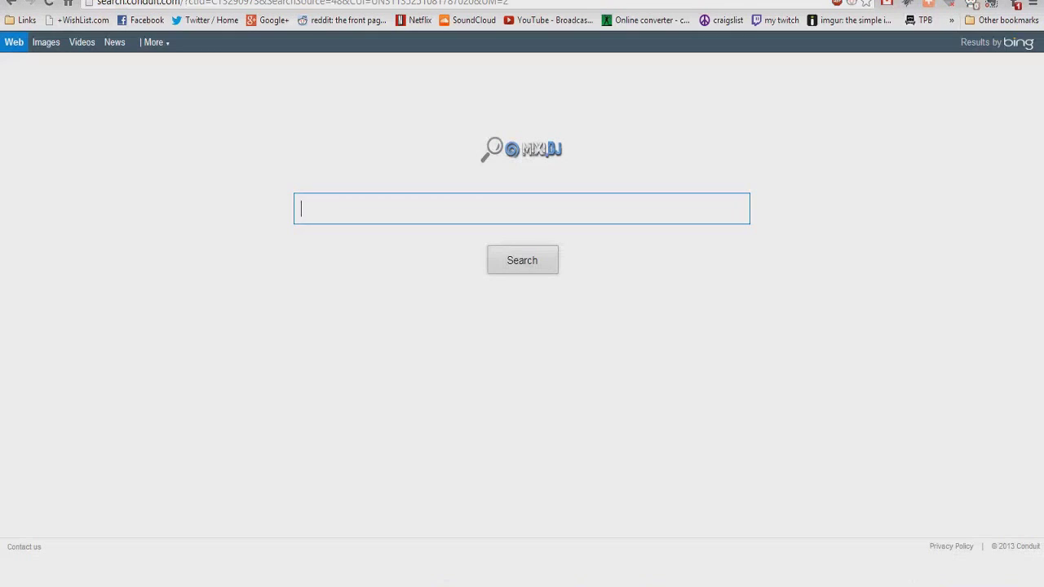